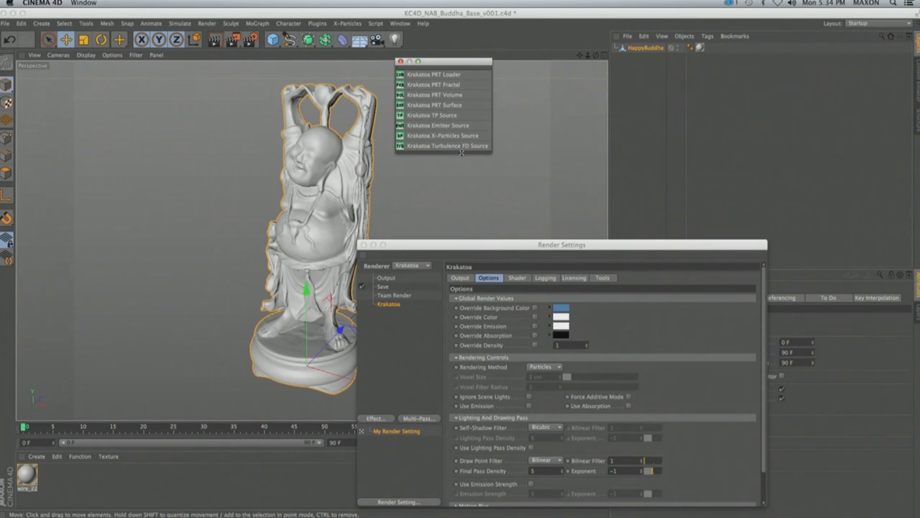
# Dock the Krakatoa object palette as a command row above the viewport, restore the viewport's height and shift Render Settings off the model
pyautogui.moveTo(444, 62); pyautogui.dragTo(309, 52)
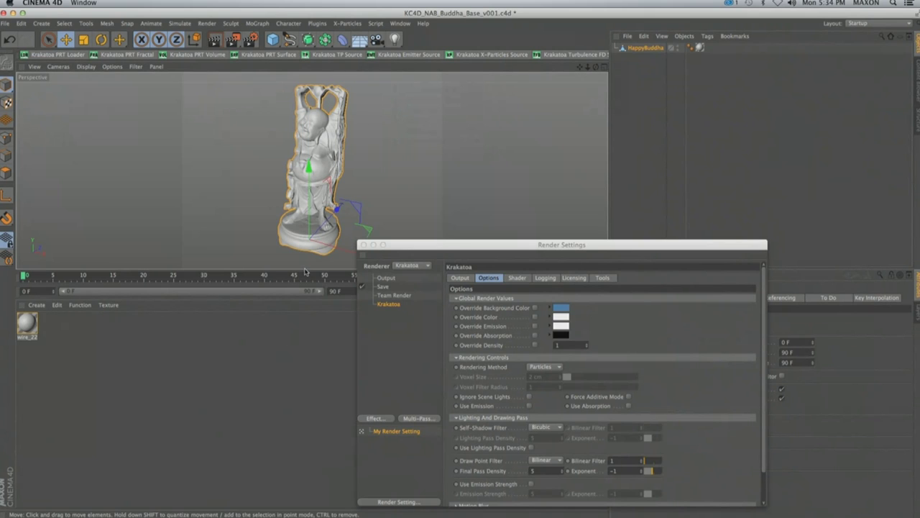
pyautogui.moveTo(307, 298); pyautogui.dragTo(313, 472)
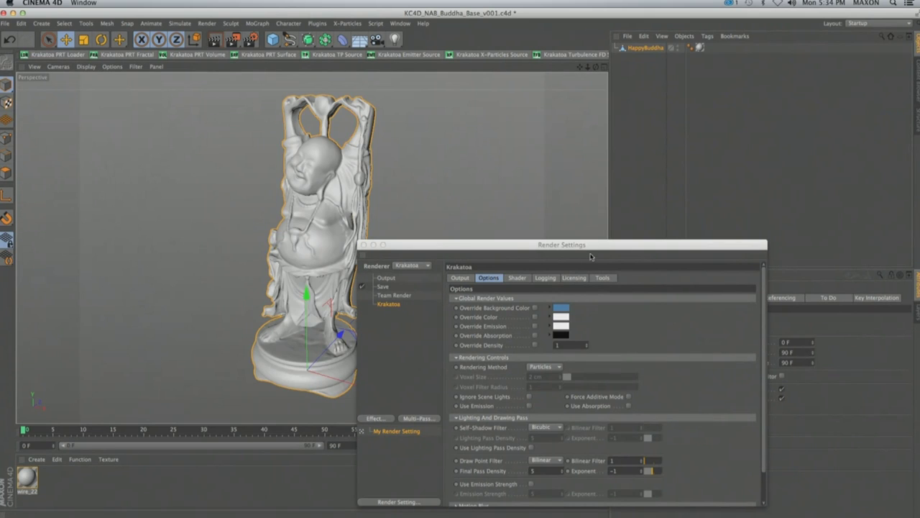
pyautogui.moveTo(572, 243); pyautogui.dragTo(686, 285)
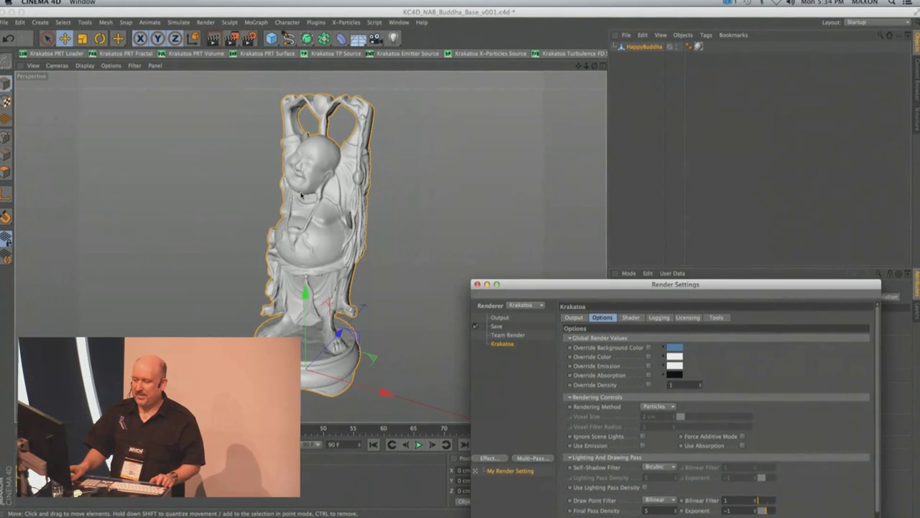
# Create a Krakatoa PRT Volume from the selected HappyBuddha mesh, reveal its attributes, and delete the volume
pyautogui.click(207, 56)
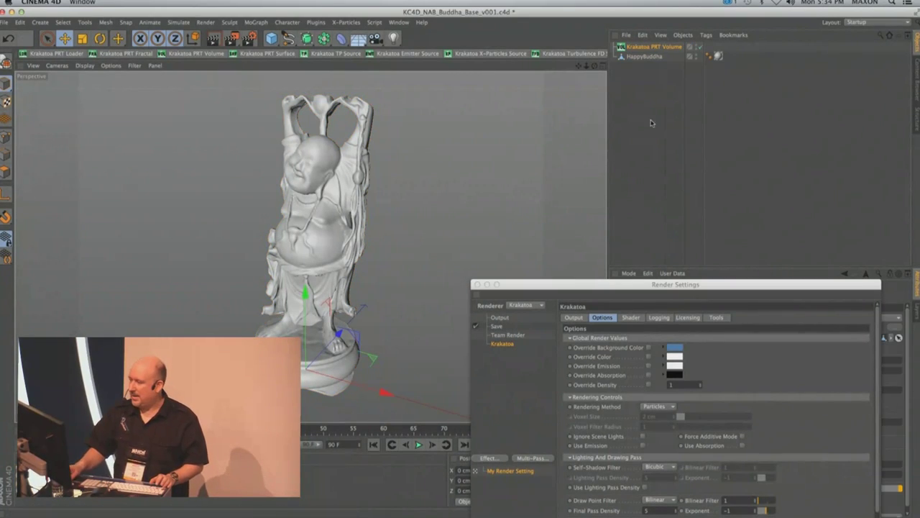
pyautogui.moveTo(805, 286); pyautogui.dragTo(311, 379)
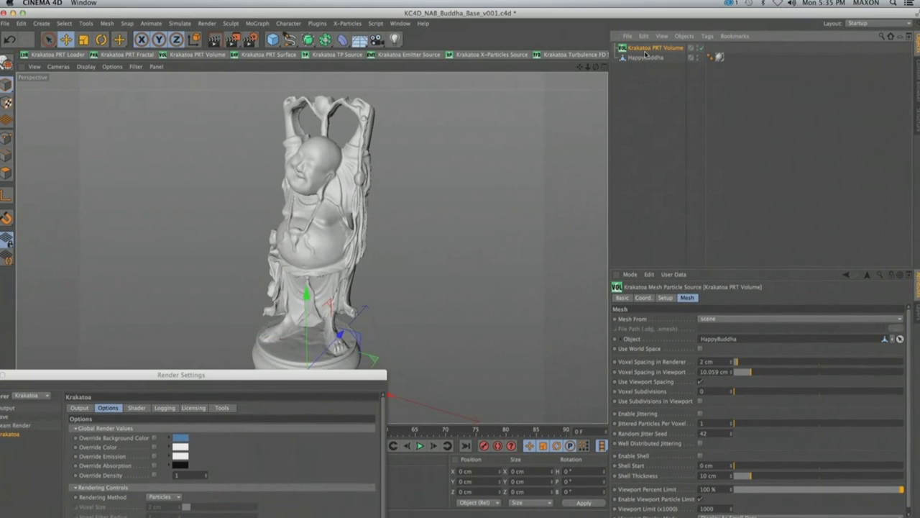
pyautogui.press('Delete')
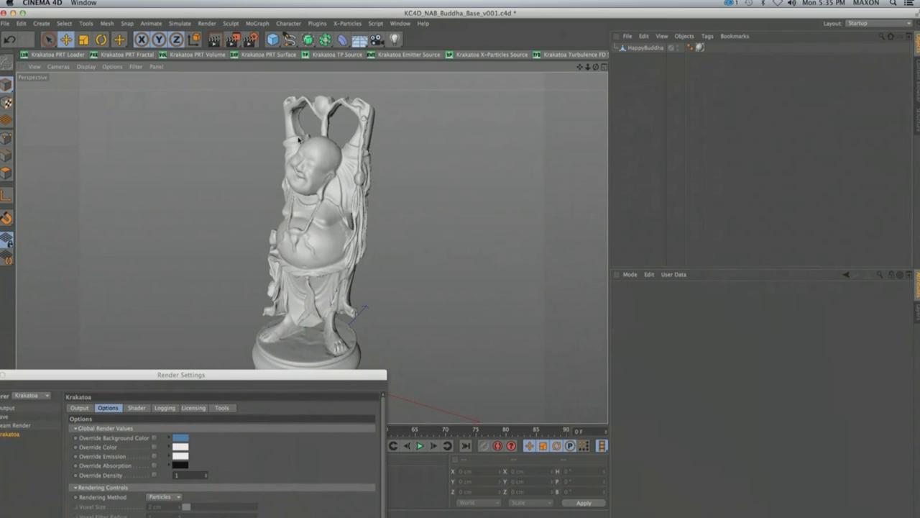
# Try adding an unassigned Krakatoa PRT Volume with HappyBuddha linked manually as its mesh object, and delete the volume
pyautogui.click(210, 55)
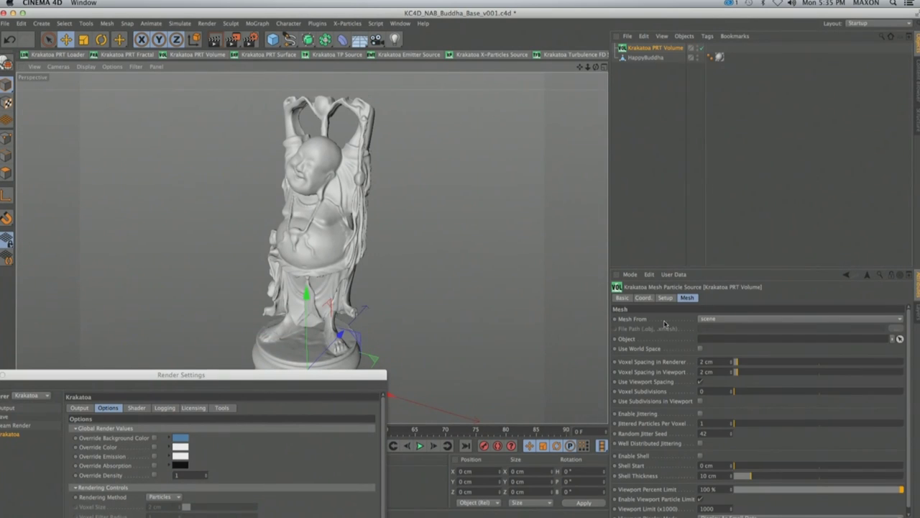
pyautogui.moveTo(651, 58); pyautogui.dragTo(709, 338)
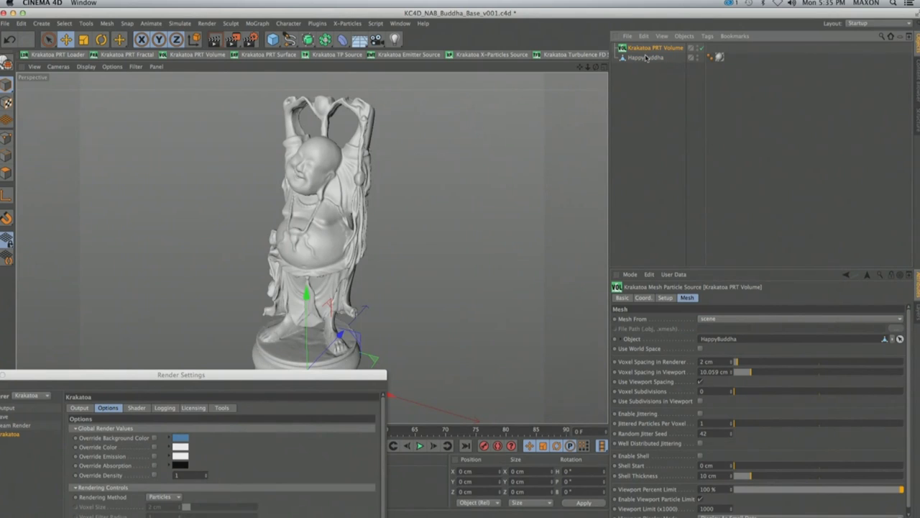
pyautogui.press('Delete')
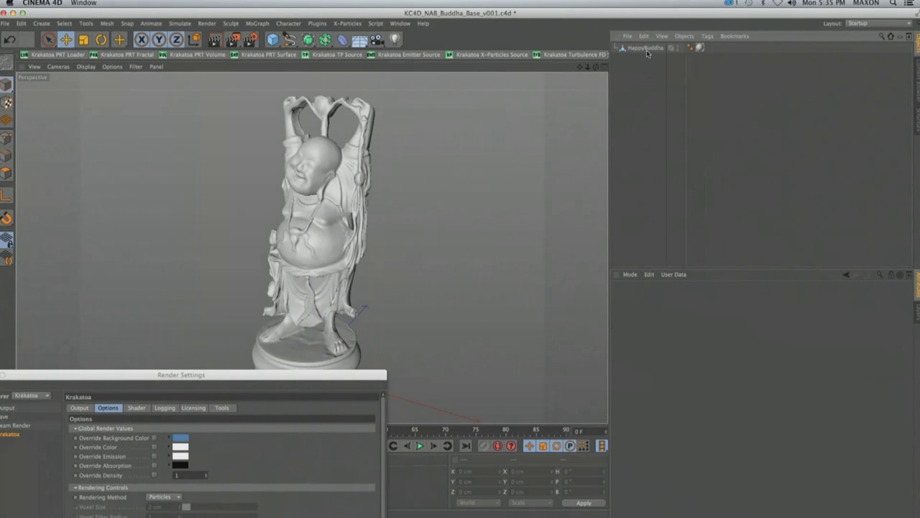
# Create a Krakatoa PRT Volume from the selected HappyBuddha mesh and hide the original mesh
pyautogui.click(646, 49)
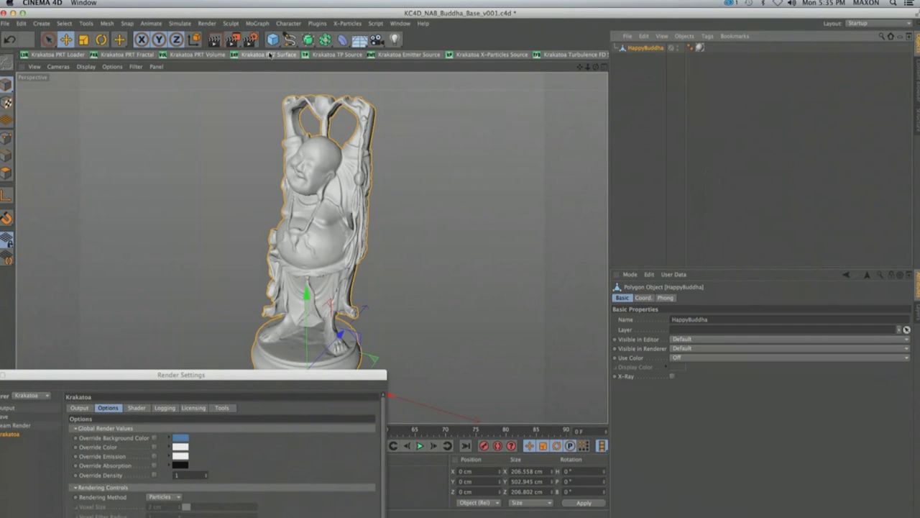
pyautogui.click(190, 54)
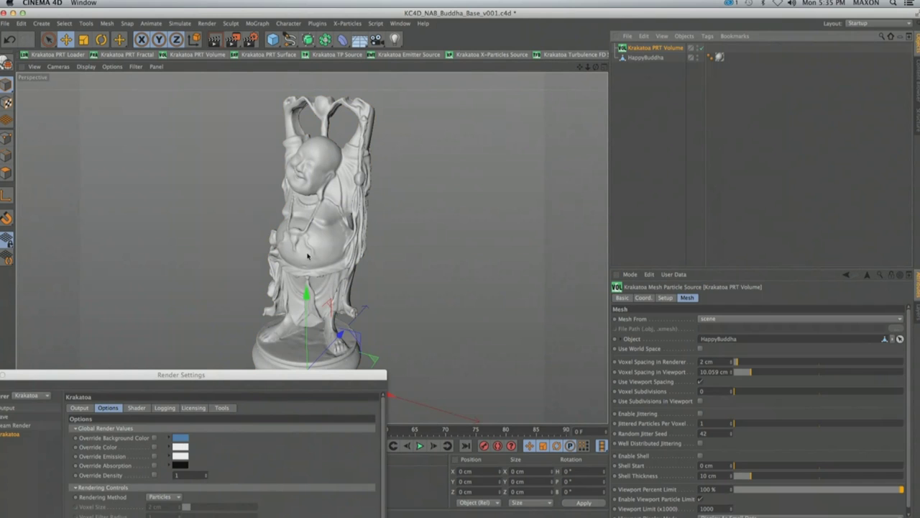
pyautogui.click(693, 55)
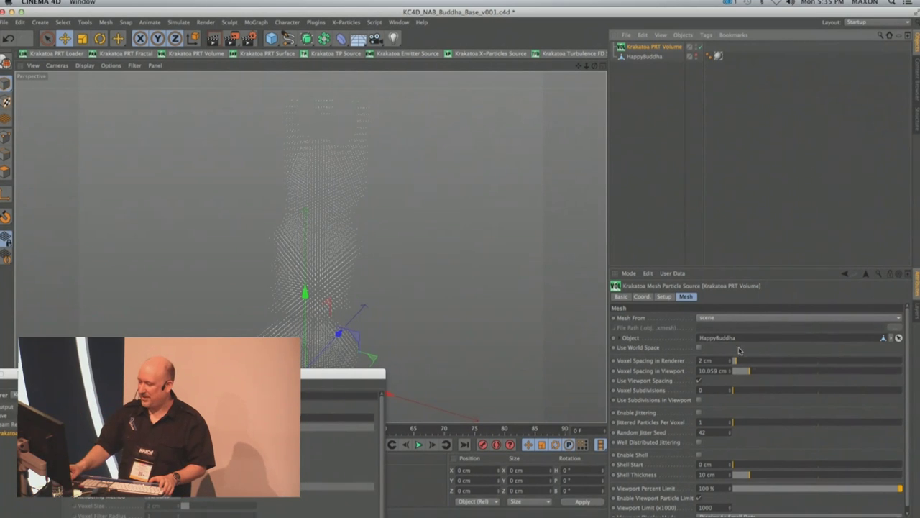
# Set the PRT Volume's viewport voxel spacing to 3.9 cm and voxel subdivisions to 1, with jittering enabled
pyautogui.moveTo(750, 371); pyautogui.dragTo(746, 373)
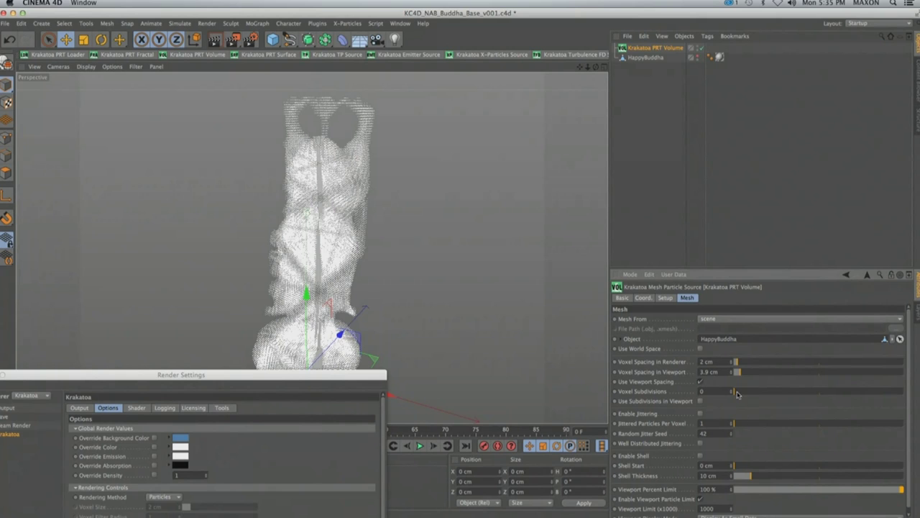
pyautogui.moveTo(739, 393); pyautogui.dragTo(749, 394)
pyautogui.moveTo(749, 394); pyautogui.dragTo(752, 394)
pyautogui.click(701, 401)
pyautogui.click(700, 401)
pyautogui.click(701, 401)
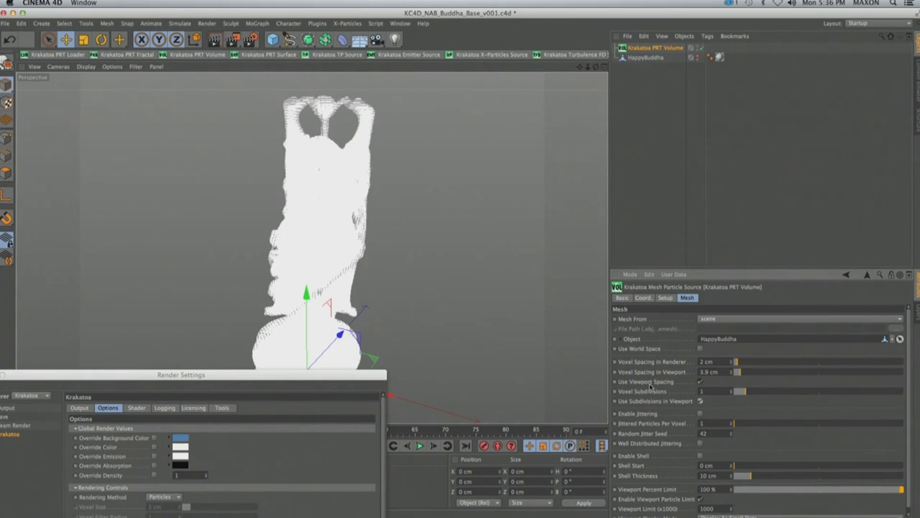
pyautogui.click(701, 401)
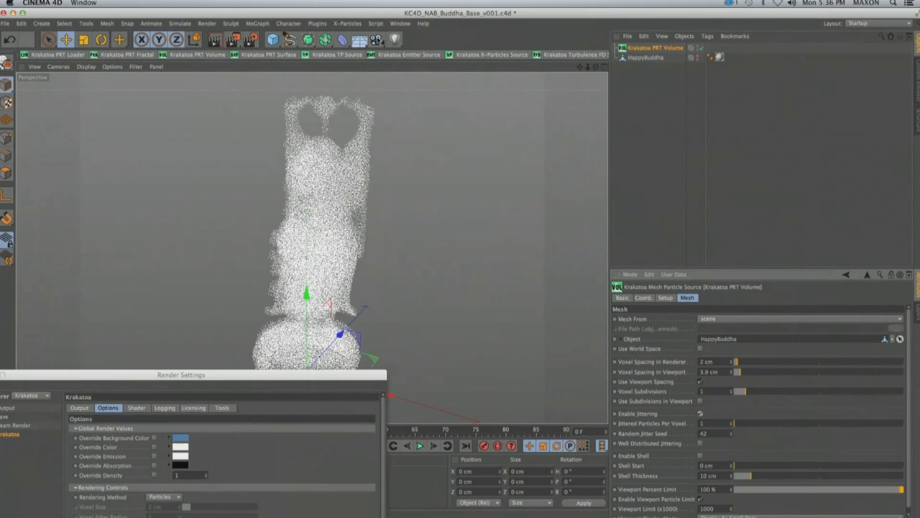
# Add a target light to the scene and change its type to Parallel Spot
pyautogui.click(394, 40)
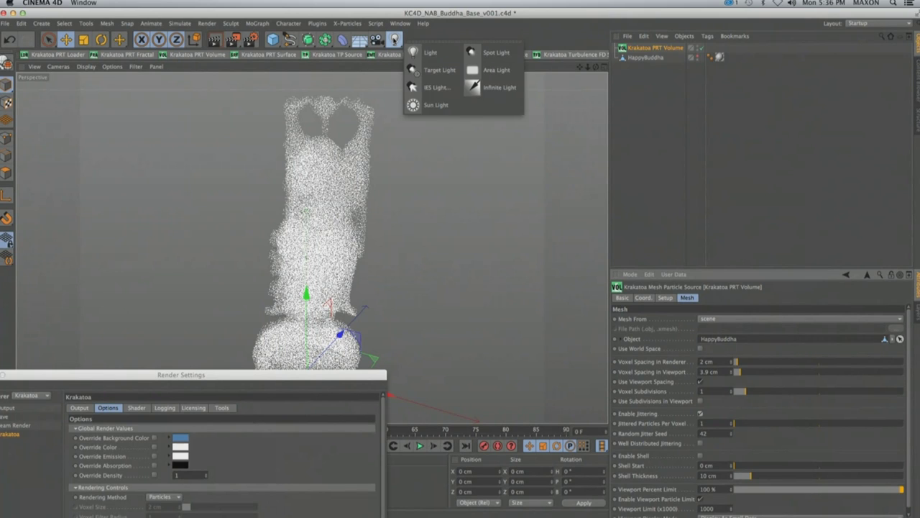
pyautogui.click(434, 70)
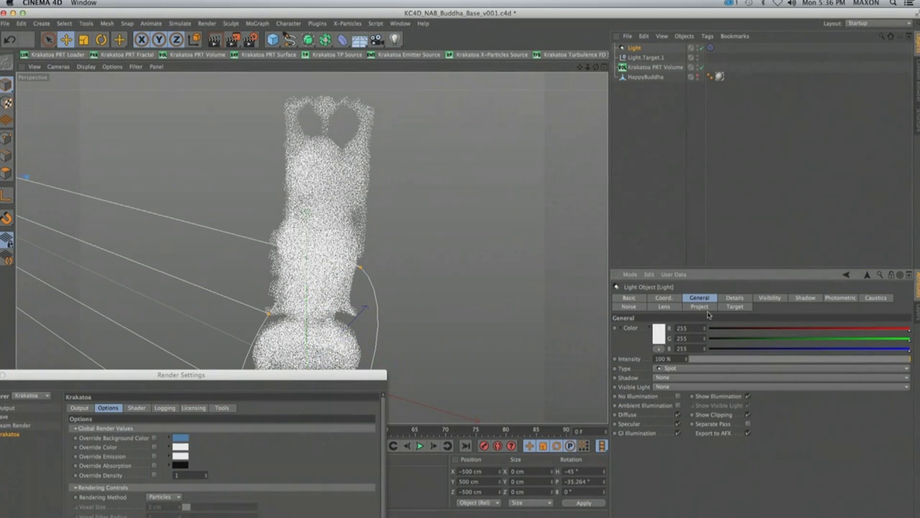
pyautogui.click(676, 369)
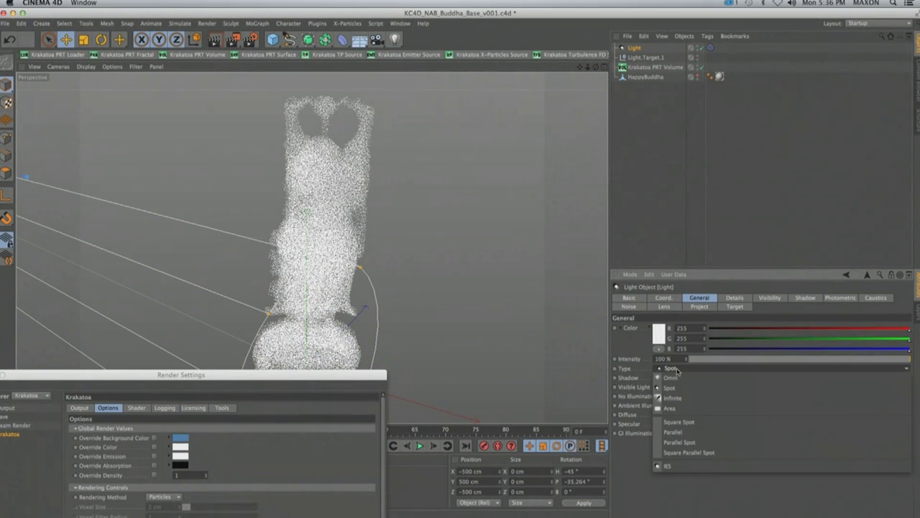
pyautogui.click(696, 443)
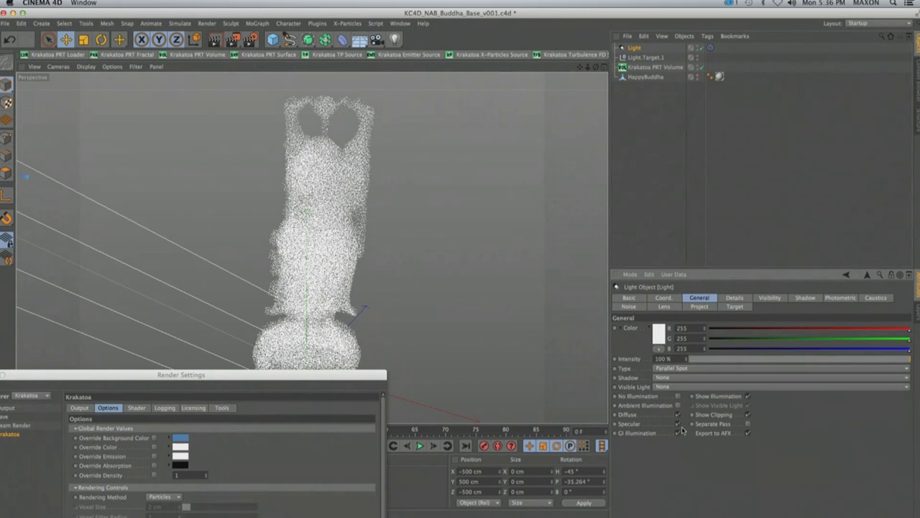
# Set the parallel spot light's outer radius to 597 cm and its inner radius to 430 cm
pyautogui.click(734, 298)
pyautogui.moveTo(694, 347); pyautogui.dragTo(677, 372)
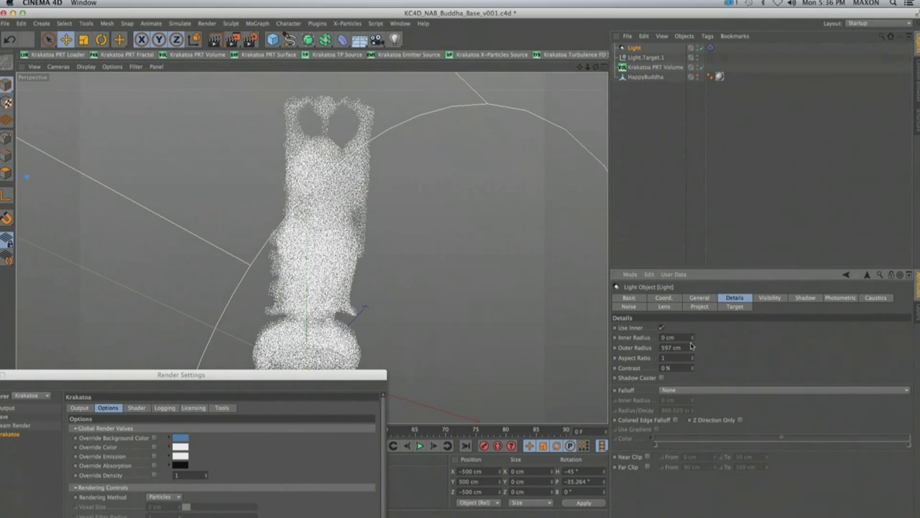
pyautogui.moveTo(693, 337); pyautogui.dragTo(692, 323)
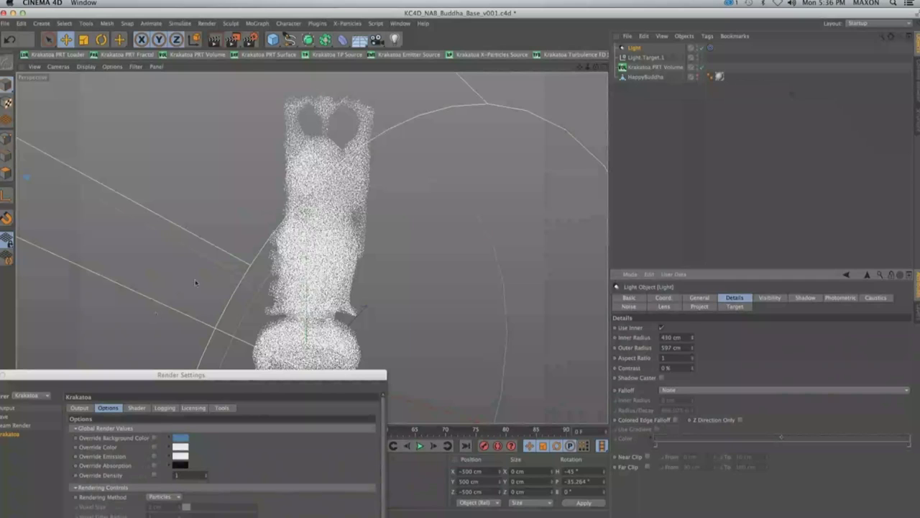
# Render the particle Buddha to the Picture Viewer, show the Console for the render statistics, and inspect the particle grain up close
pyautogui.moveTo(173, 377); pyautogui.dragTo(606, 240)
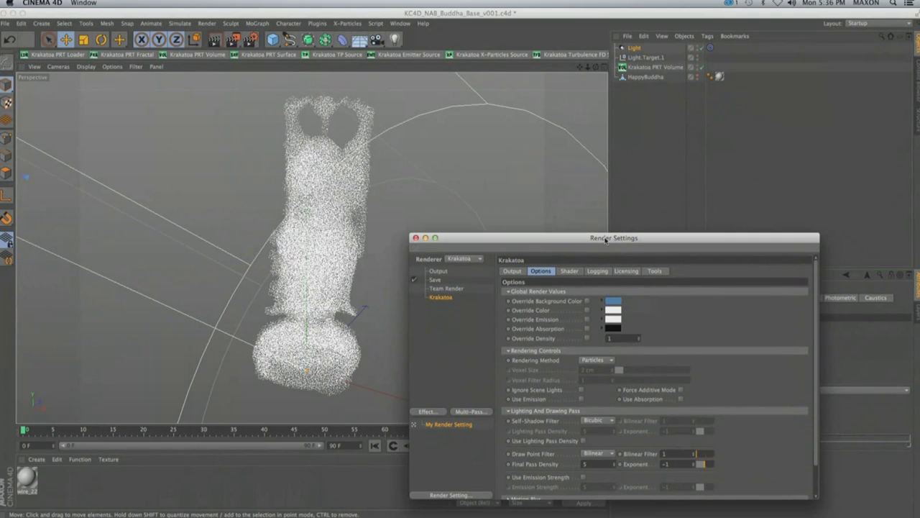
pyautogui.click(232, 40)
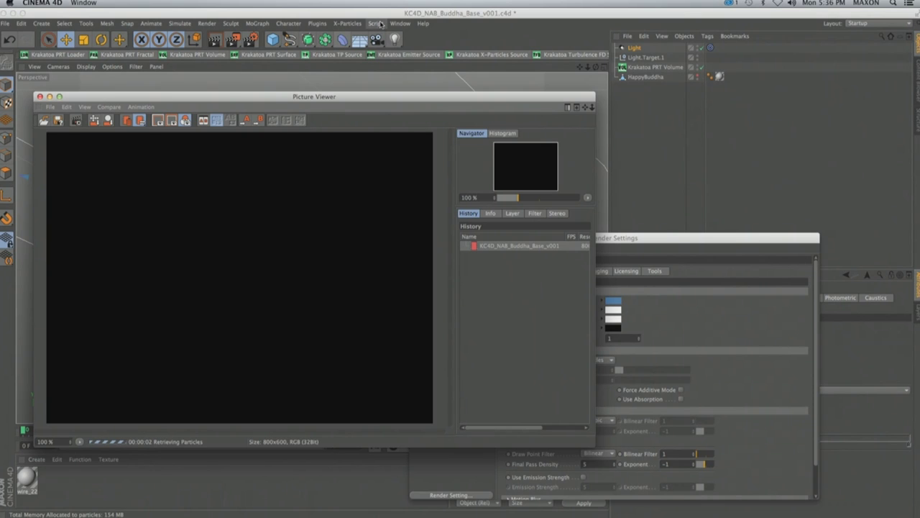
pyautogui.click(377, 23)
pyautogui.click(389, 52)
pyautogui.moveTo(222, 41); pyautogui.dragTo(669, 69)
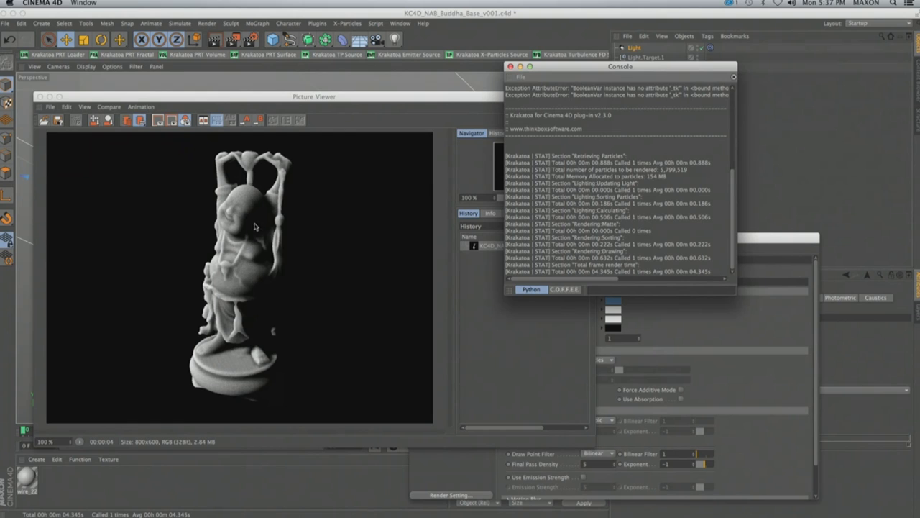
pyautogui.click(231, 217)
pyautogui.scroll(7, 232, 217)
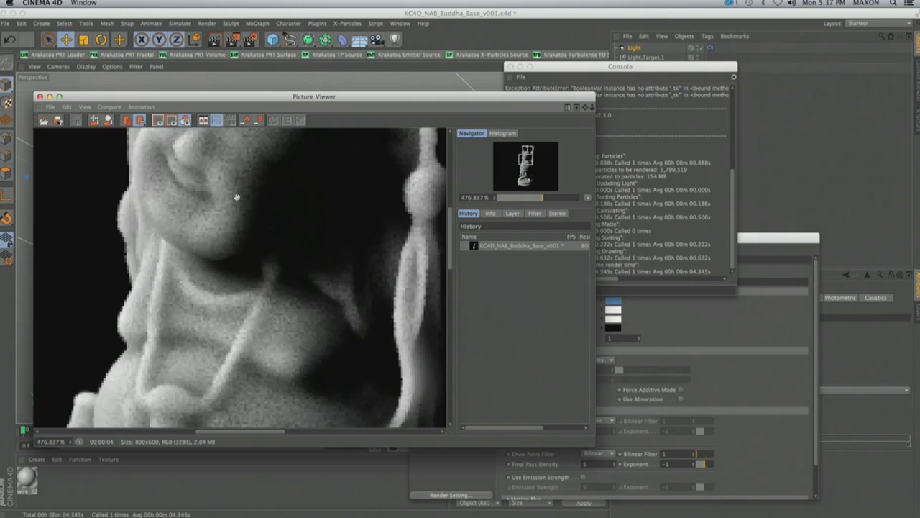
pyautogui.scroll(-7, 204, 276)
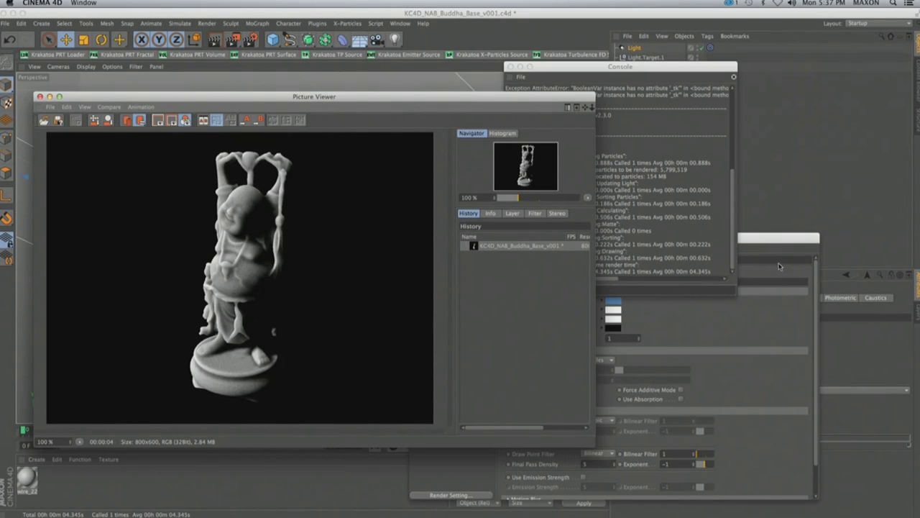
# Set the Krakatoa final pass density exponent to -2 and render the scene again
pyautogui.click(757, 240)
pyautogui.moveTo(685, 245); pyautogui.dragTo(712, 117)
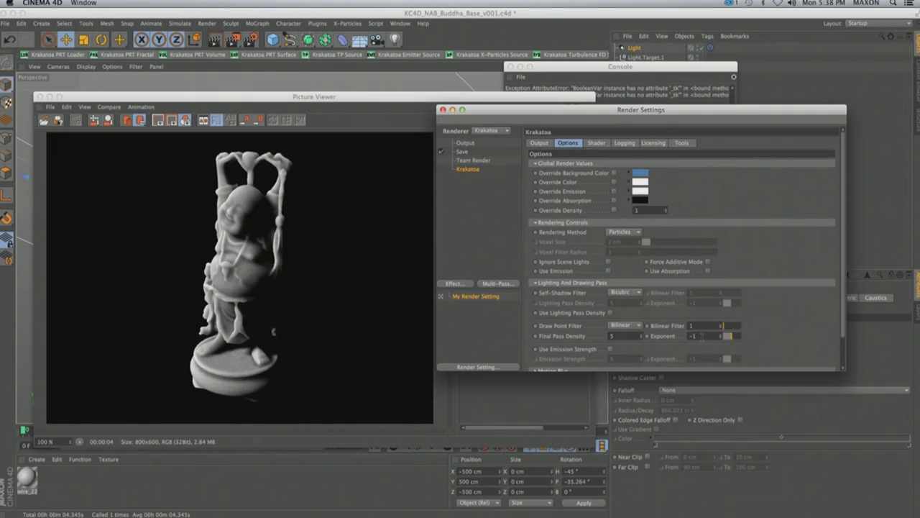
pyautogui.click(722, 337)
pyautogui.click(232, 40)
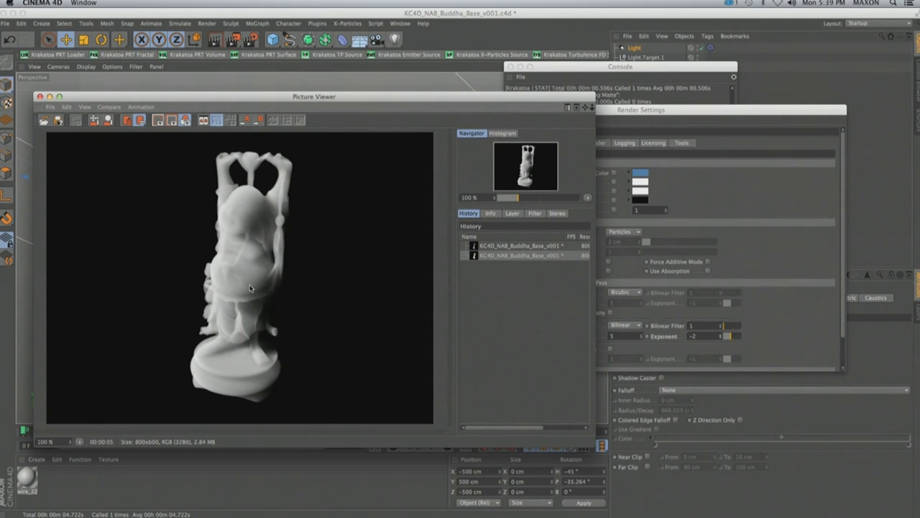
# Examine the alpha layer of the new render, checking the opacity around the thin parts of the robe
pyautogui.click(489, 213)
pyautogui.click(512, 214)
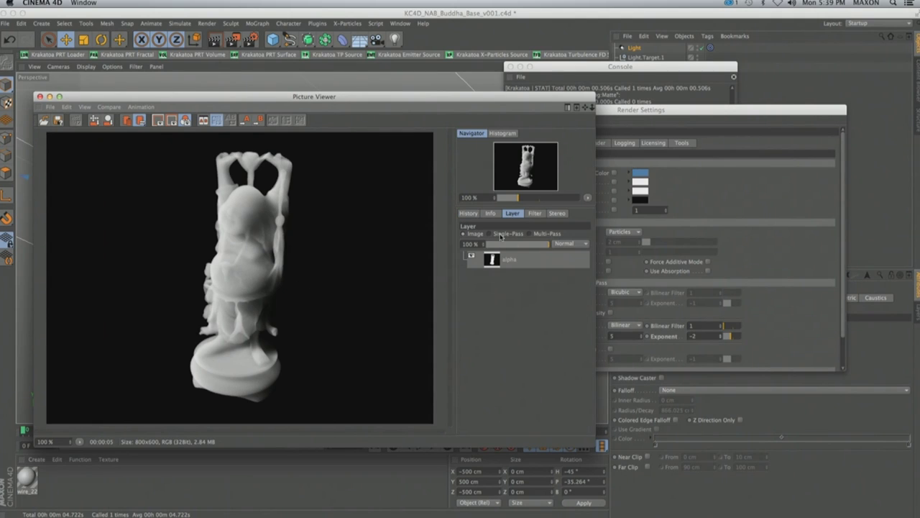
pyautogui.click(506, 258)
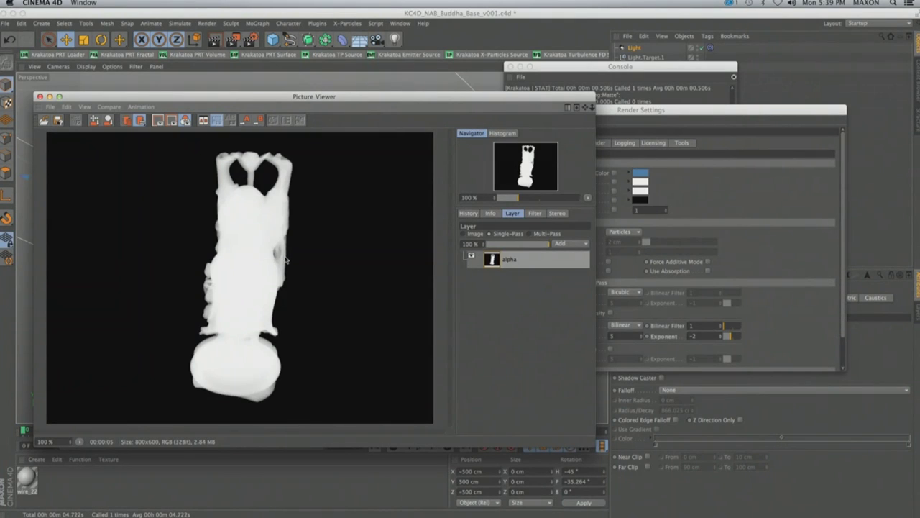
pyautogui.scroll(3, 284, 252)
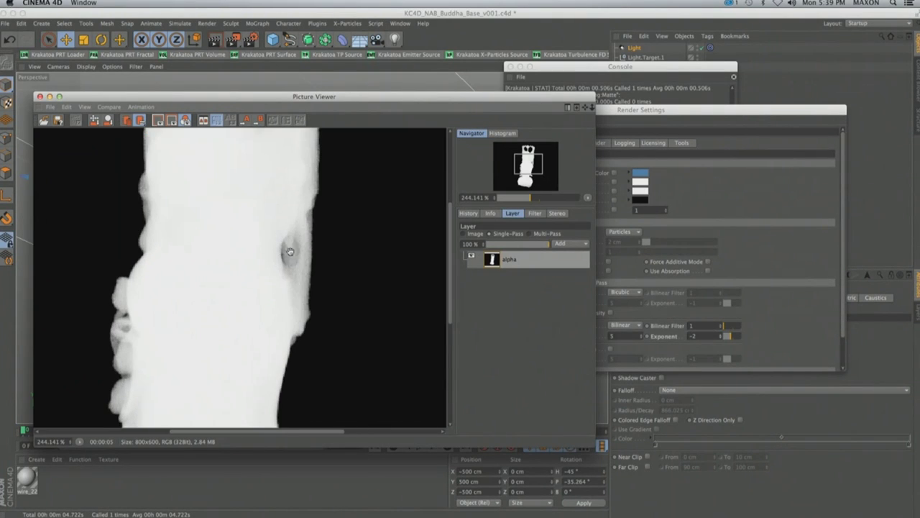
pyautogui.scroll(-2, 294, 250)
pyautogui.scroll(-1, 297, 251)
# Set the final pass exponent to -1, enable a separate lighting pass density with exponent -2, and render again for comparison
pyautogui.hotkey('ctrl', 'b')
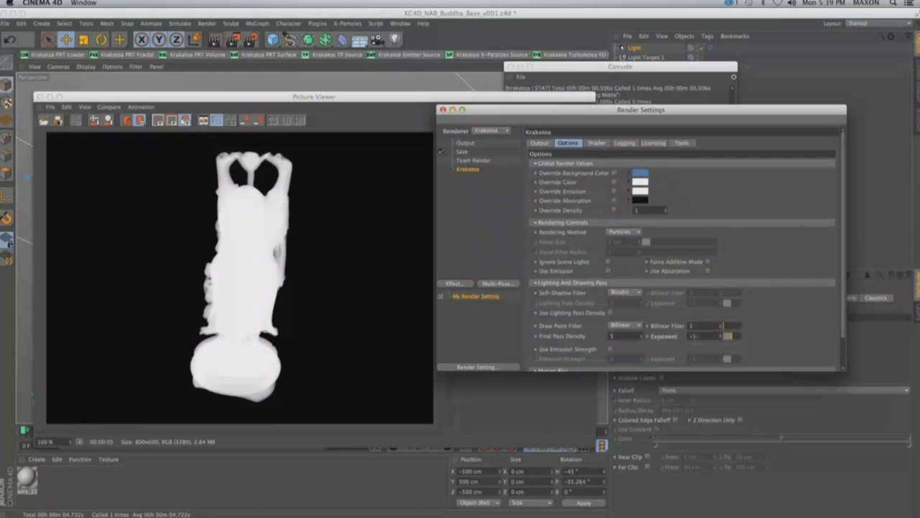
pyautogui.click(610, 313)
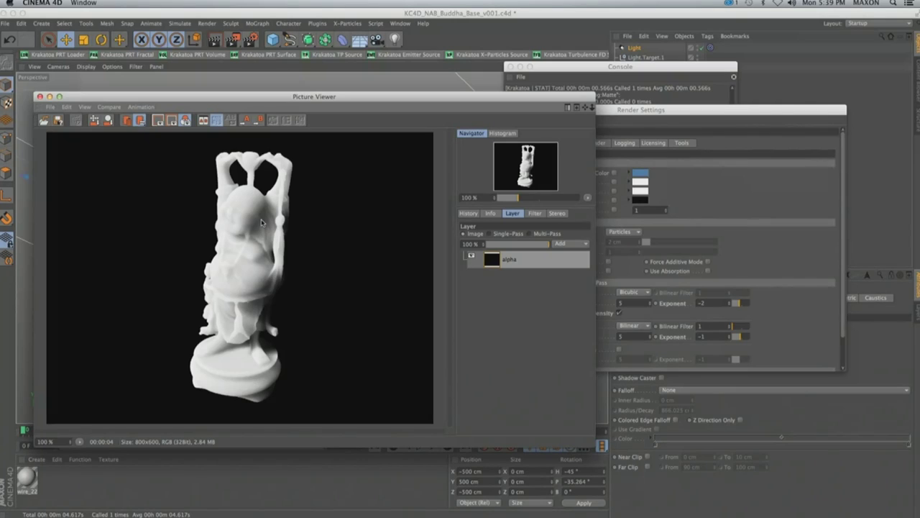
pyautogui.click(468, 214)
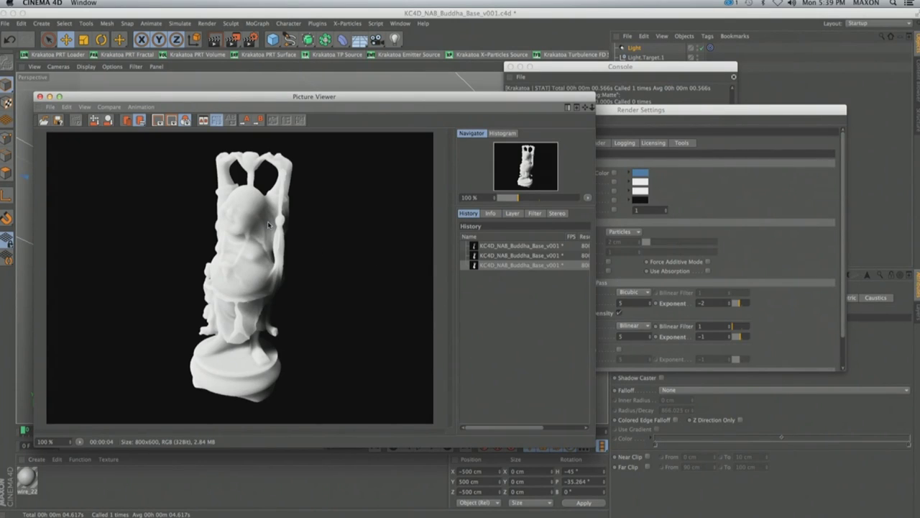
pyautogui.click(502, 248)
pyautogui.click(499, 265)
# Set the Krakatoa shader type to Phong and render the Buddha again
pyautogui.click(771, 112)
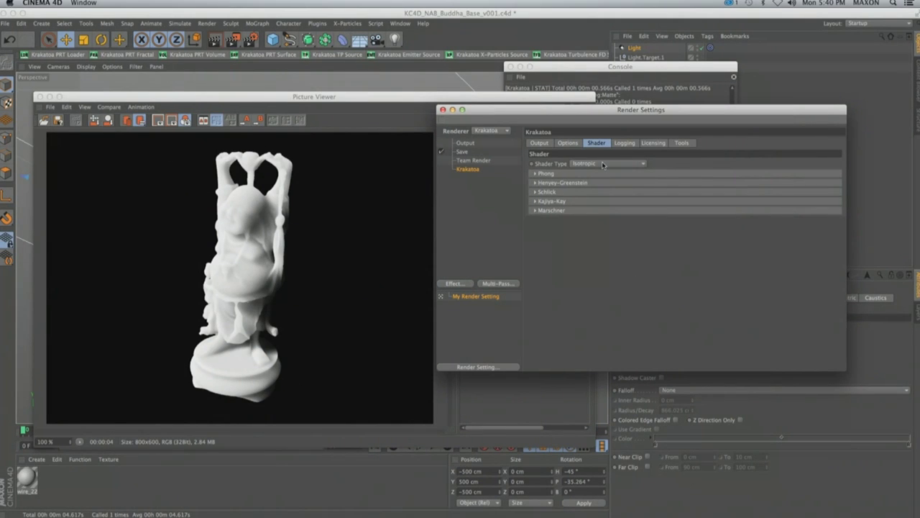
pyautogui.click(602, 161)
pyautogui.click(597, 181)
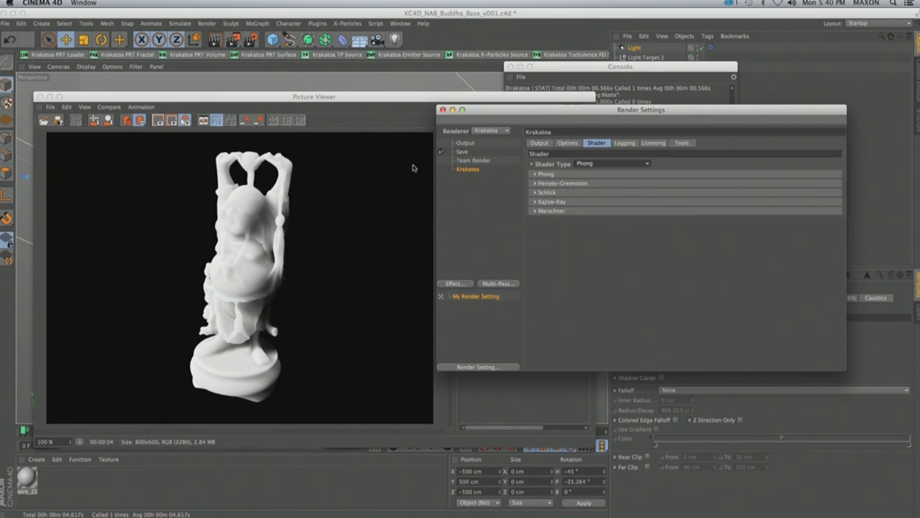
pyautogui.hotkey('shift', 'r')
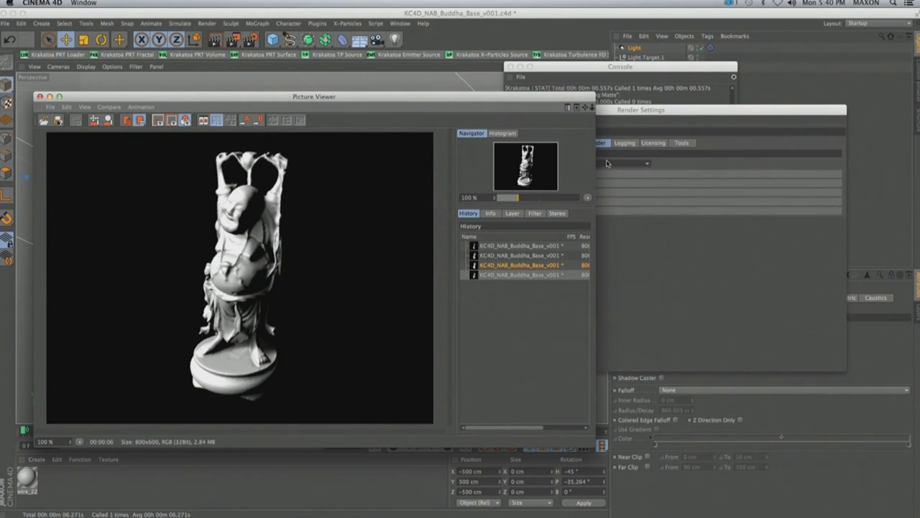
# Set the Krakatoa shader type back to Isotropic
pyautogui.click(687, 167)
pyautogui.click(611, 163)
pyautogui.click(604, 174)
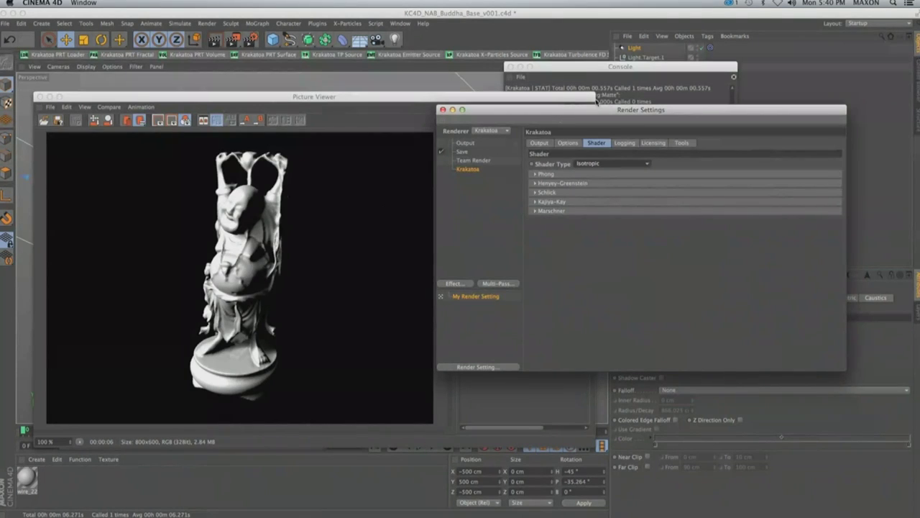
# Override the particle absorption with a dark red colour, enable Use Absorption, and render the scene
pyautogui.moveTo(593, 109); pyautogui.dragTo(596, 116)
pyautogui.click(575, 149)
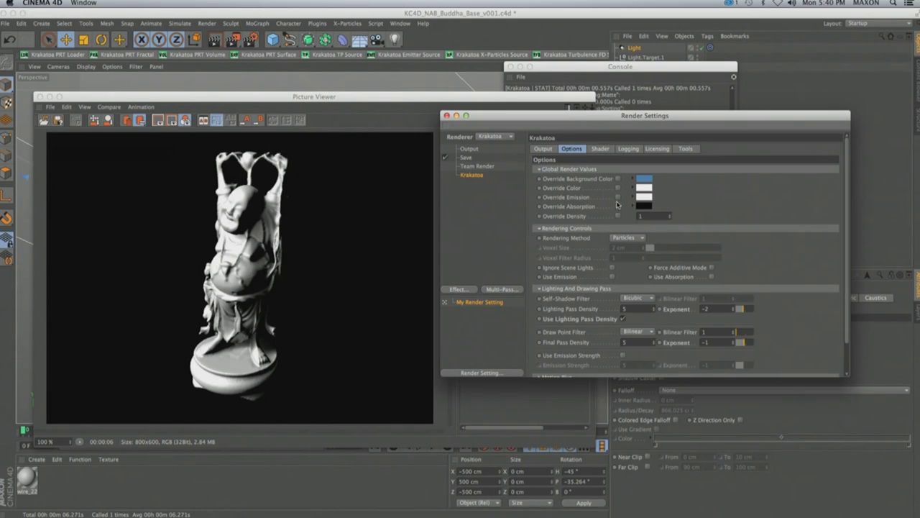
pyautogui.click(618, 207)
pyautogui.click(644, 207)
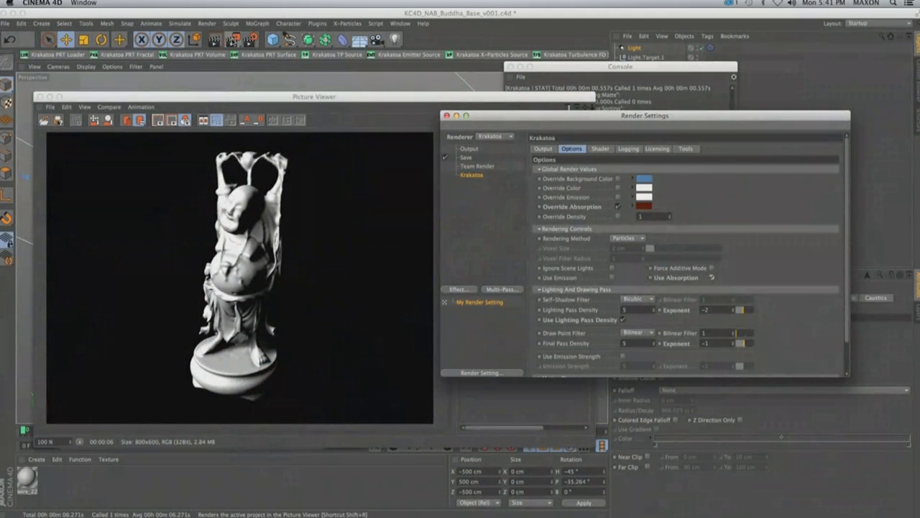
pyautogui.click(233, 40)
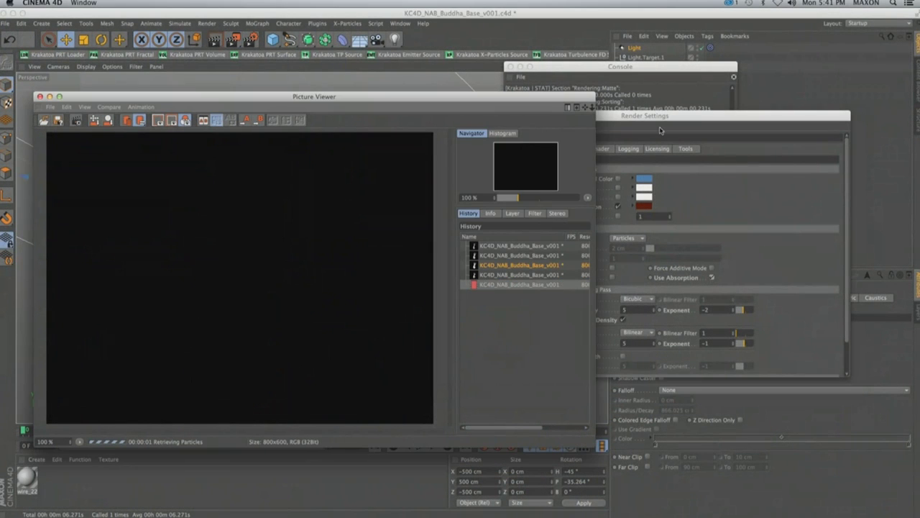
pyautogui.click(658, 119)
pyautogui.click(600, 149)
pyautogui.click(571, 150)
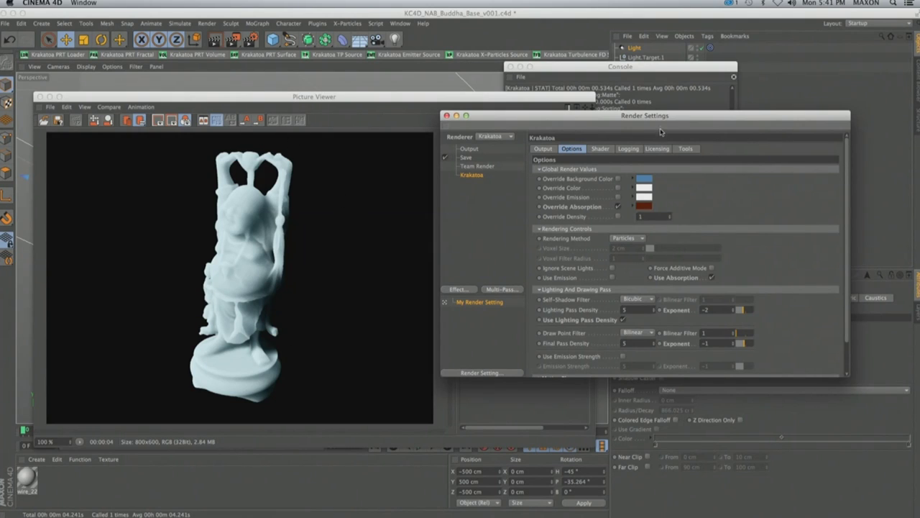
# Move the windows off the viewport, add a sphere primitive, and raise it about 187 cm to the middle of the Buddha
pyautogui.moveTo(661, 122); pyautogui.dragTo(744, 180)
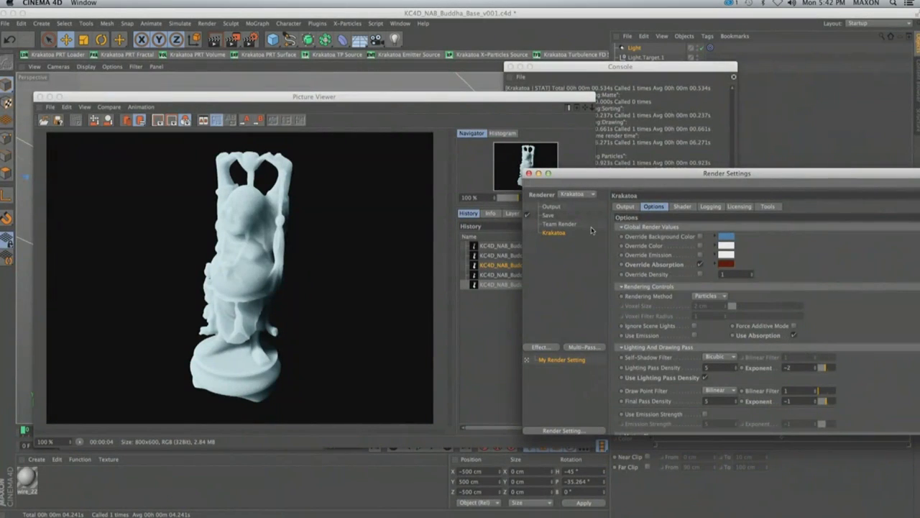
pyautogui.moveTo(380, 103); pyautogui.dragTo(704, 134)
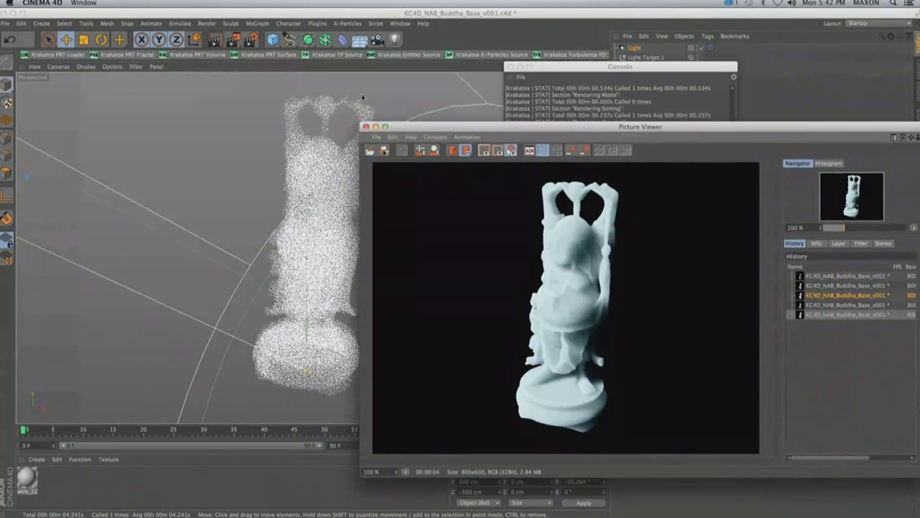
pyautogui.click(274, 40)
pyautogui.click(486, 76)
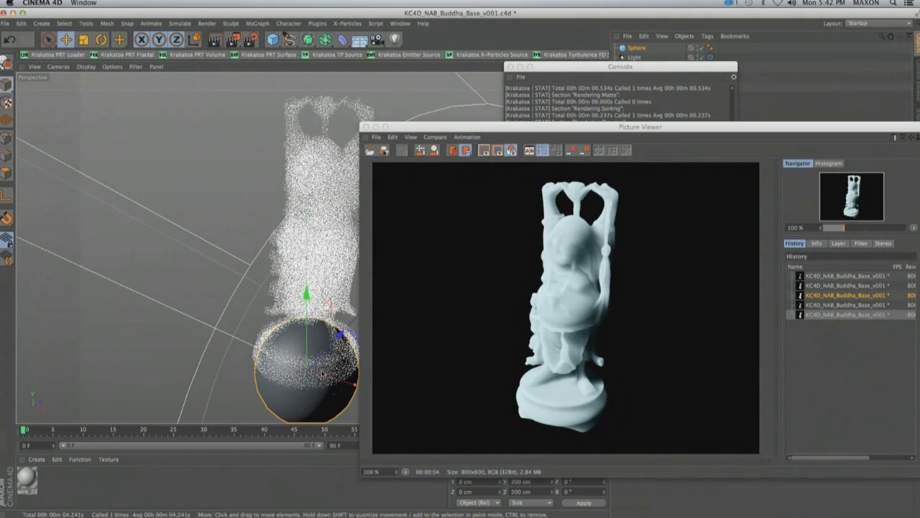
pyautogui.moveTo(308, 315); pyautogui.dragTo(322, 283)
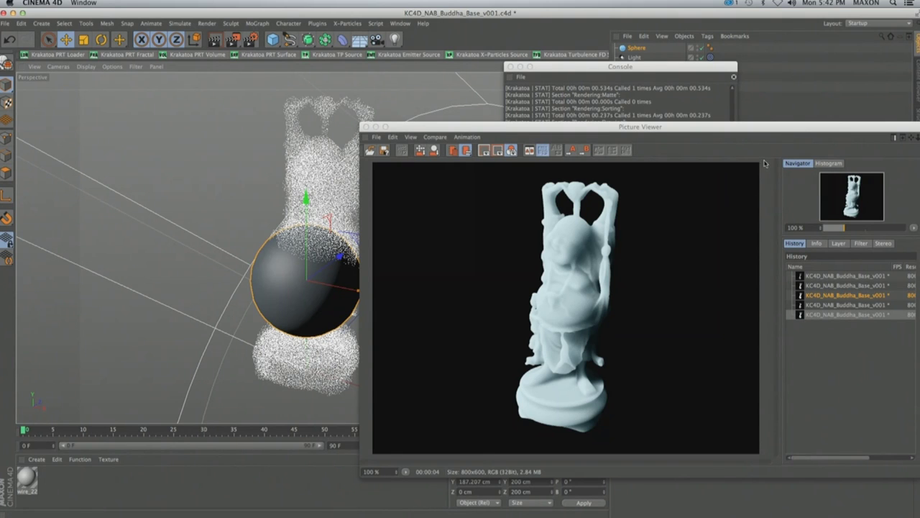
# Move the Console and Picture Viewer clear of the object list and add a Krakatoa Mesh tag to the sphere
pyautogui.moveTo(642, 66); pyautogui.dragTo(165, 305)
pyautogui.moveTo(598, 129); pyautogui.dragTo(584, 185)
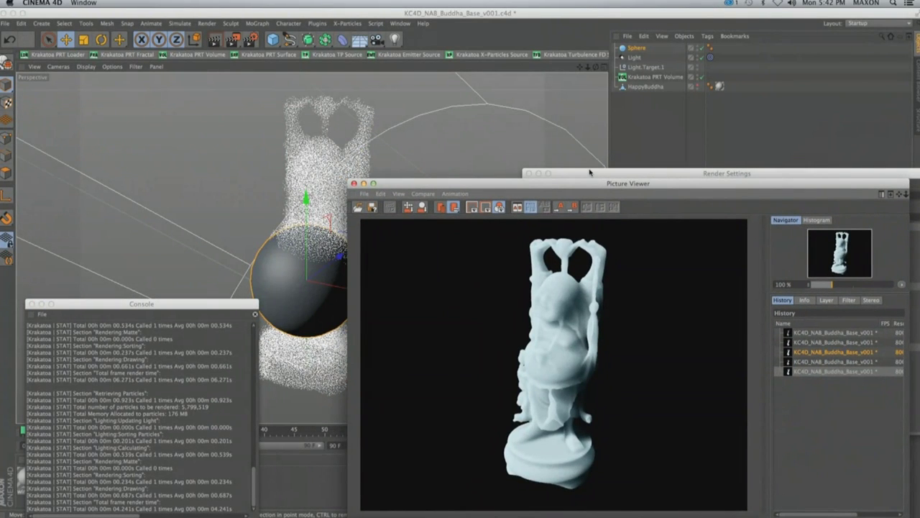
pyautogui.rightClick(638, 52)
pyautogui.moveTo(676, 110)
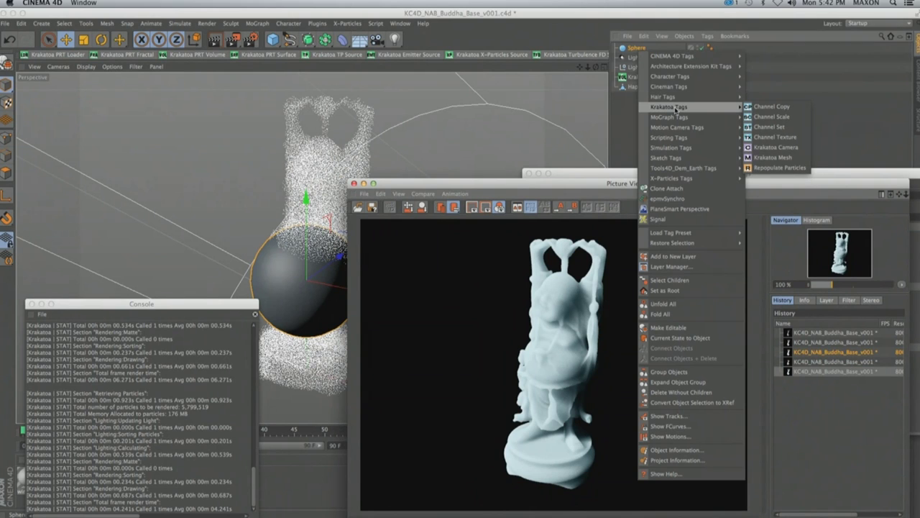
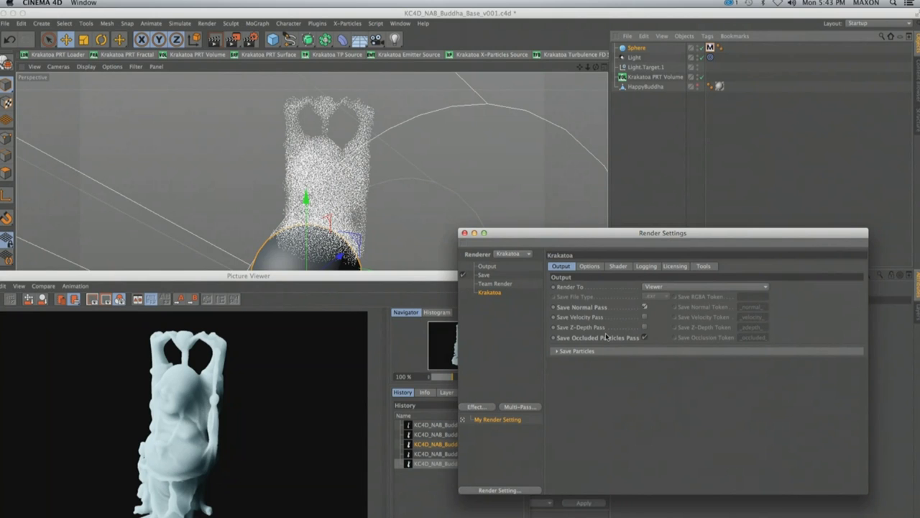
# Render the scene with the normal and occluded particles passes enabled, and view the normal and occluded layers
pyautogui.moveTo(586, 238); pyautogui.dragTo(618, 230)
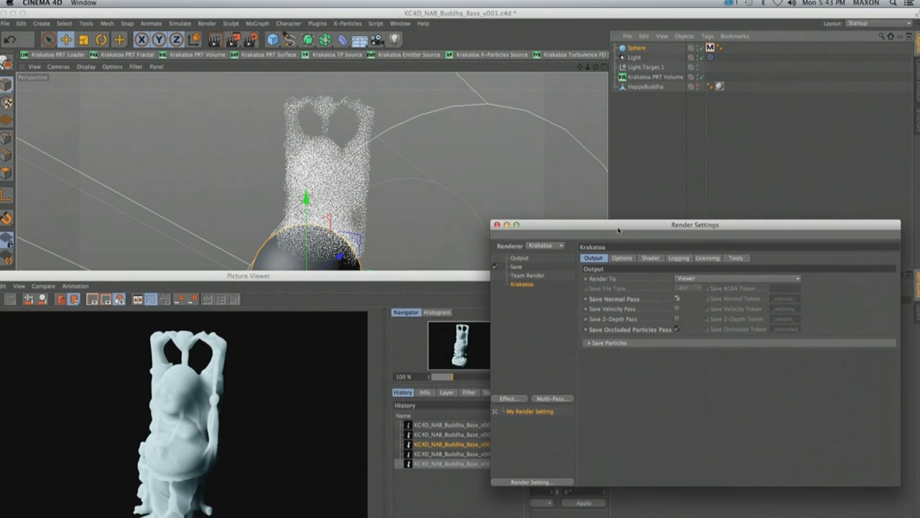
pyautogui.click(232, 39)
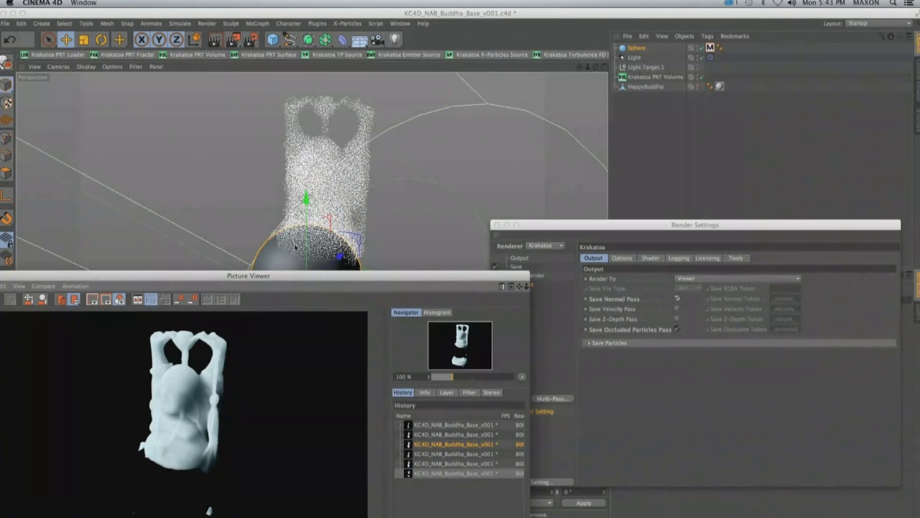
pyautogui.doubleClick(277, 276)
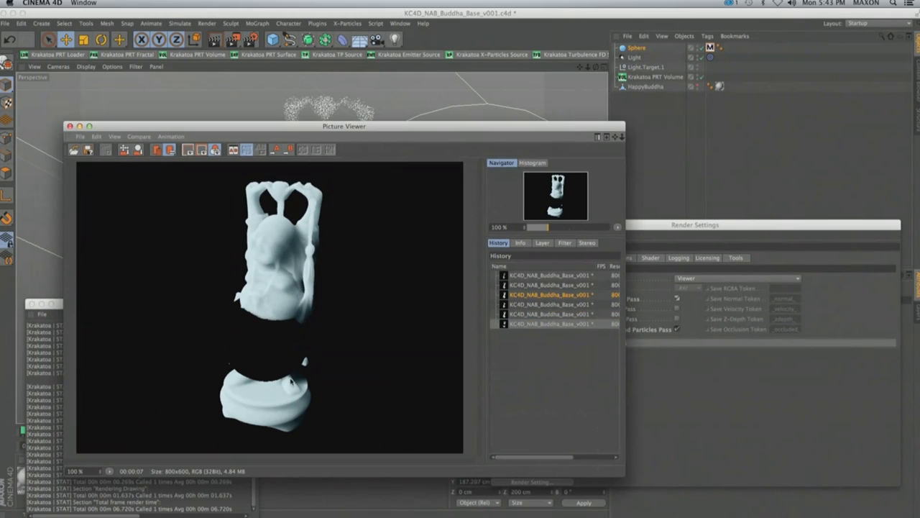
pyautogui.click(545, 245)
pyautogui.click(545, 307)
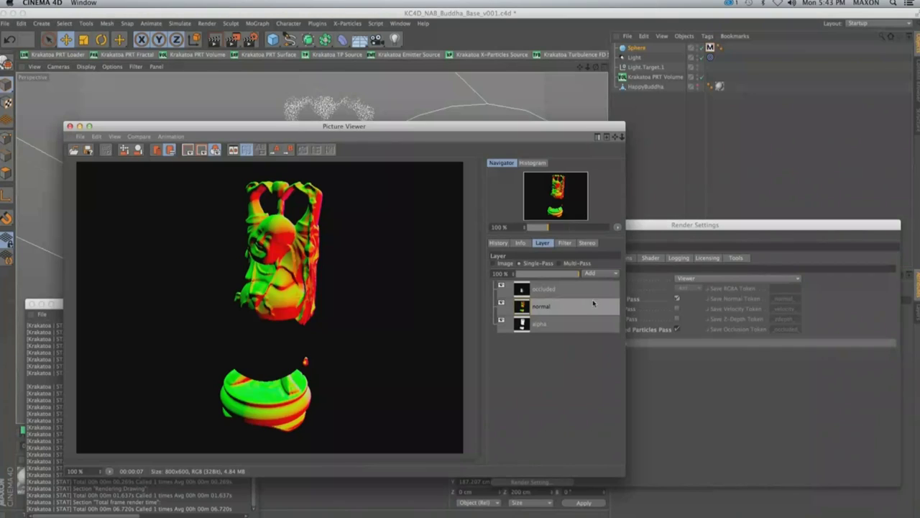
pyautogui.click(542, 290)
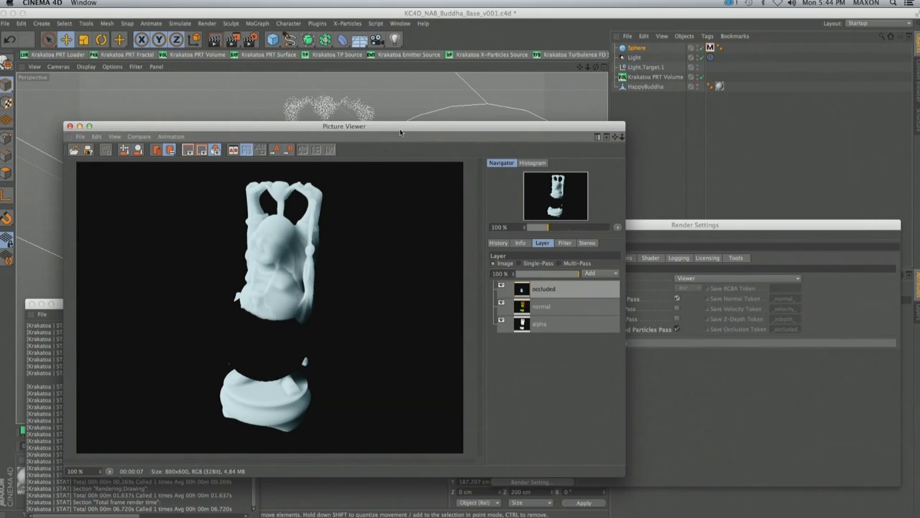
# Move the sphere off the Buddha towards the light and reduce its radius to 59 cm
pyautogui.moveTo(400, 132); pyautogui.dragTo(682, 221)
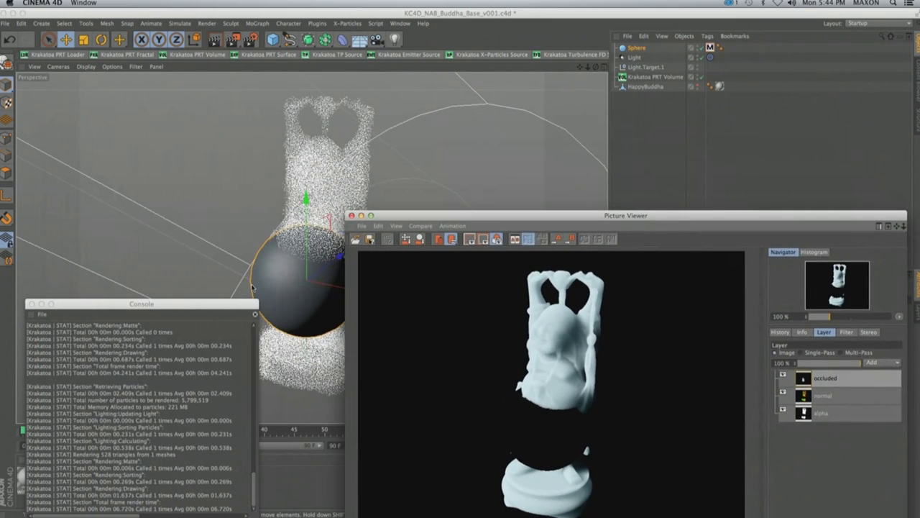
pyautogui.moveTo(317, 286); pyautogui.dragTo(187, 200)
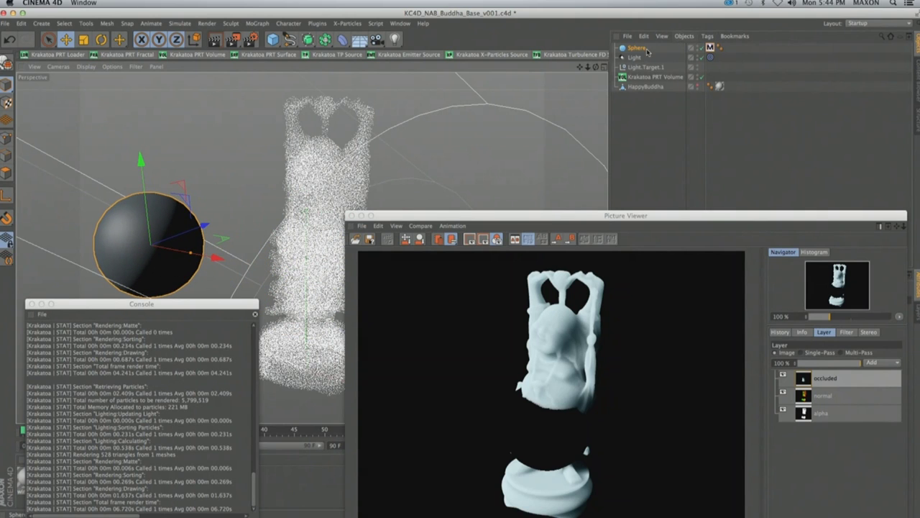
pyautogui.click(678, 214)
pyautogui.moveTo(678, 214); pyautogui.dragTo(347, 332)
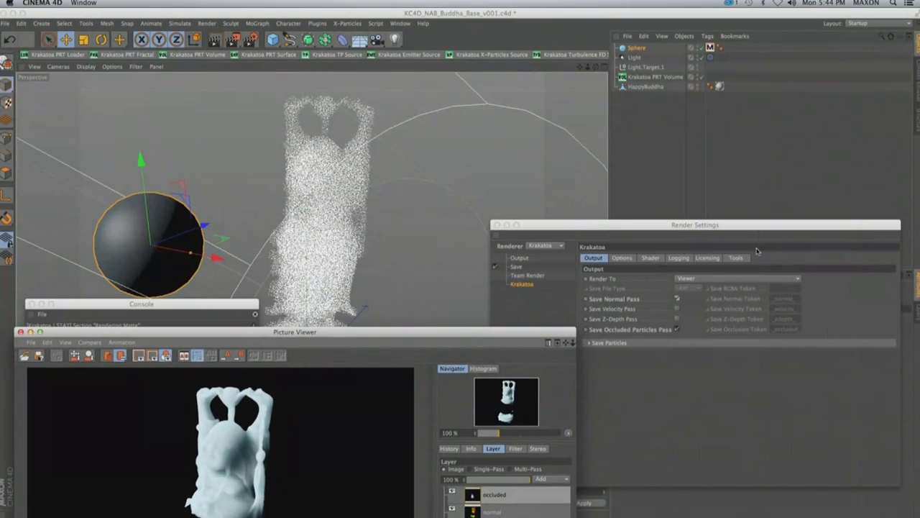
pyautogui.moveTo(723, 227); pyautogui.dragTo(409, 307)
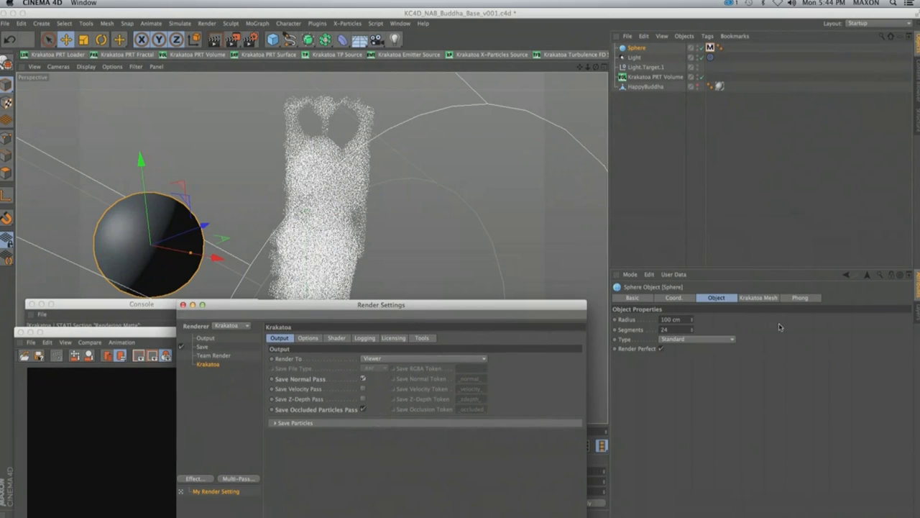
pyautogui.moveTo(691, 321); pyautogui.dragTo(692, 245)
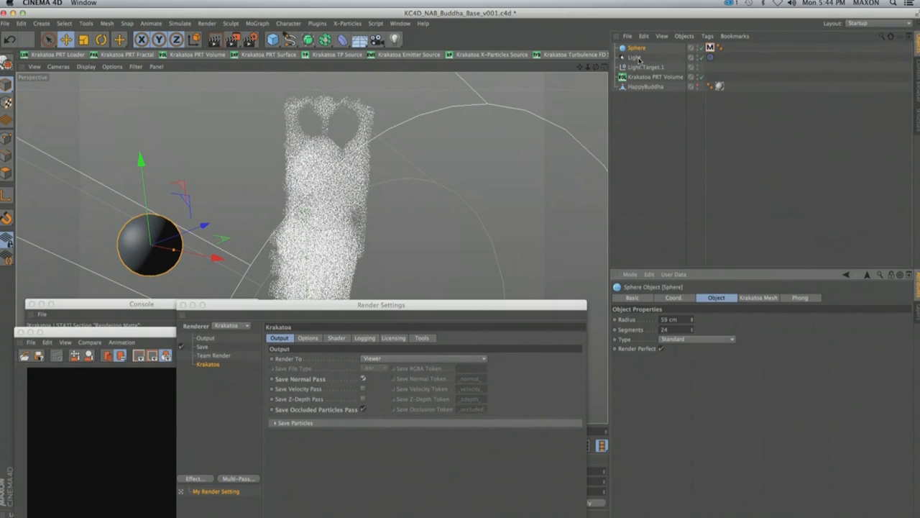
# Set the light's shadow type to Shadow Maps (Soft) and render the scene again
pyautogui.click(636, 58)
pyautogui.click(701, 297)
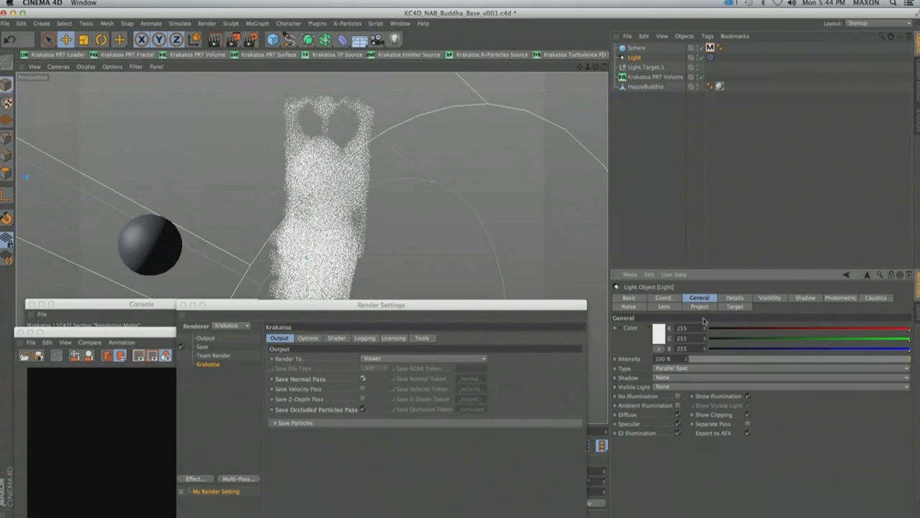
pyautogui.click(663, 378)
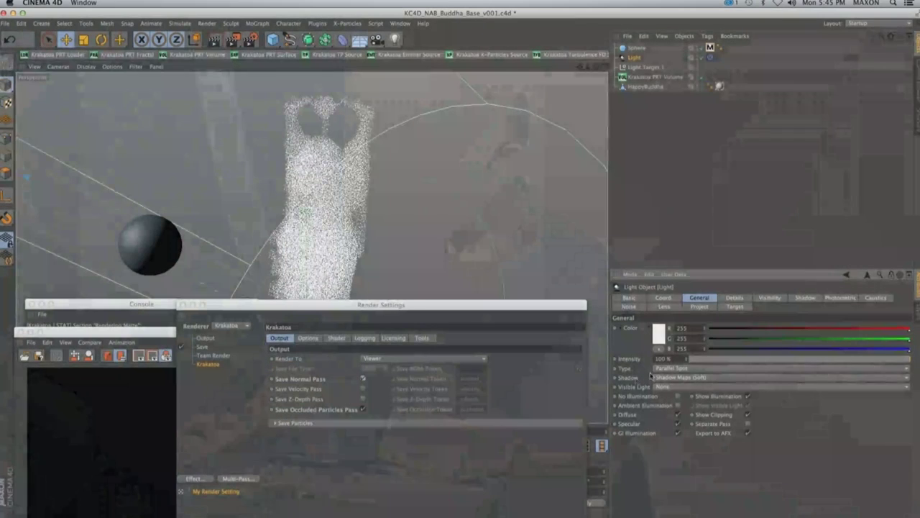
pyautogui.click(679, 378)
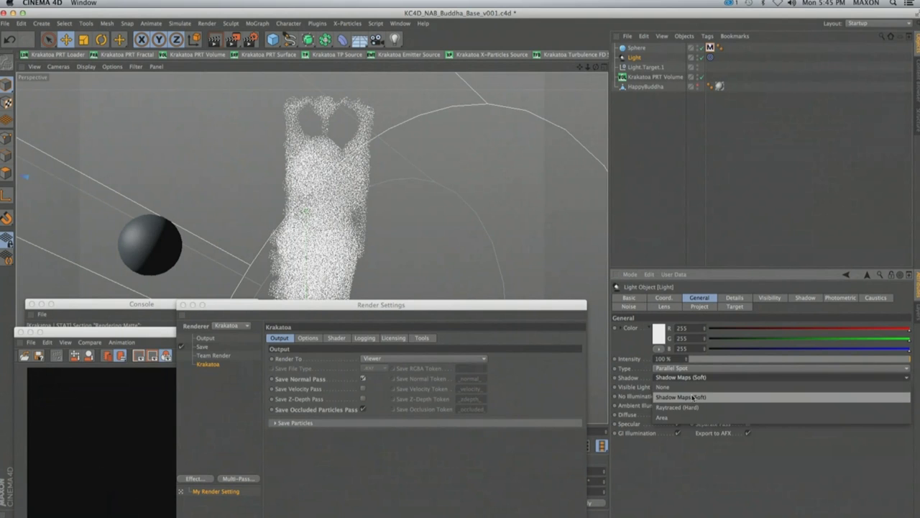
pyautogui.click(688, 397)
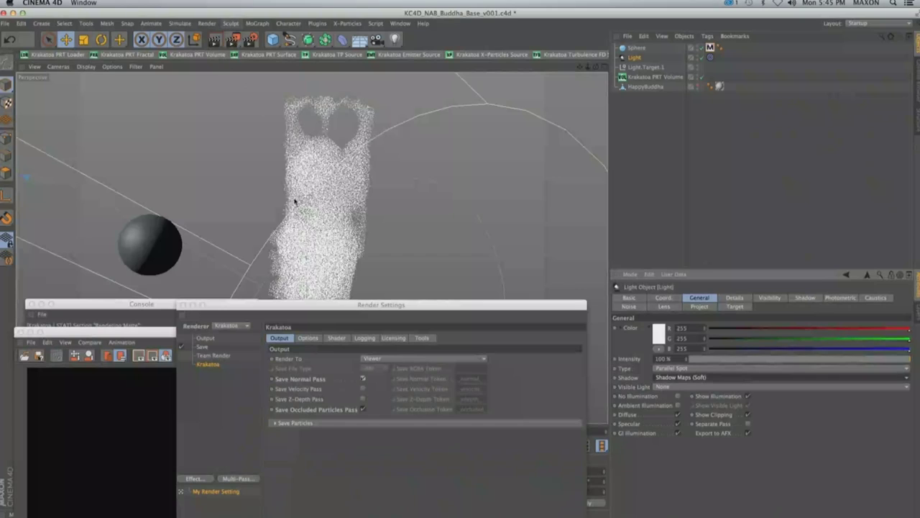
pyautogui.click(232, 40)
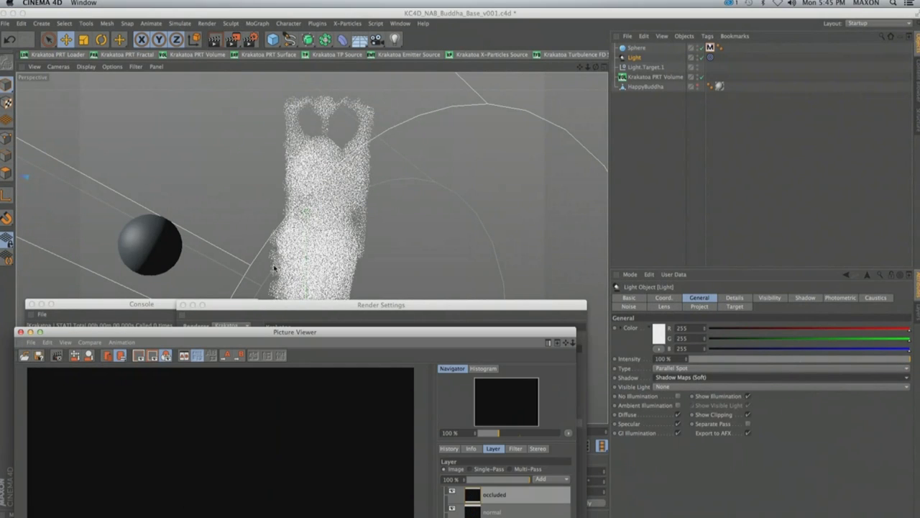
pyautogui.moveTo(302, 334); pyautogui.dragTo(537, 118)
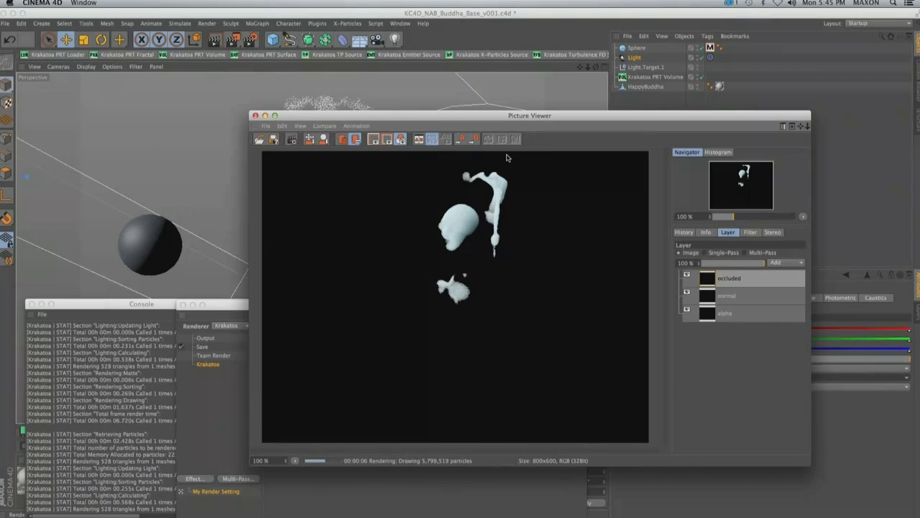
# Close the Picture Viewer and move the render settings and Console aside to clear the four viewports
pyautogui.click(244, 311)
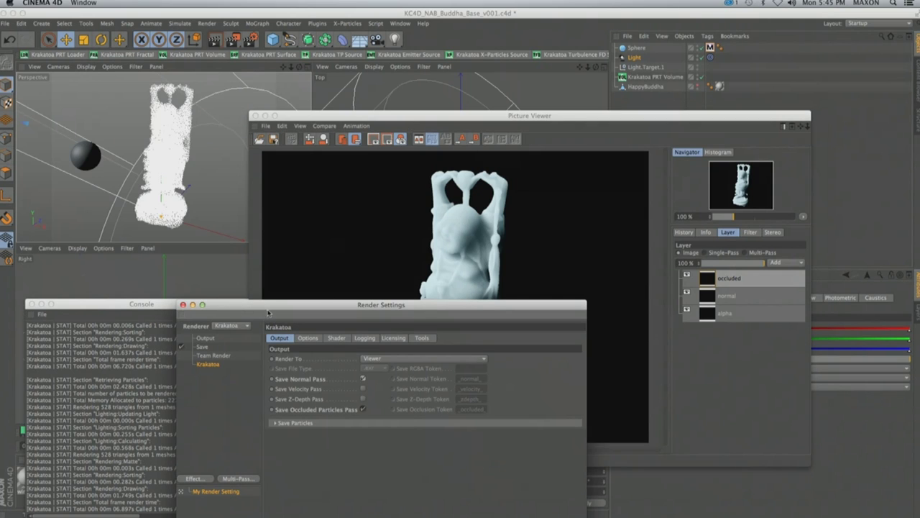
pyautogui.moveTo(270, 308); pyautogui.dragTo(659, 355)
pyautogui.click(795, 117)
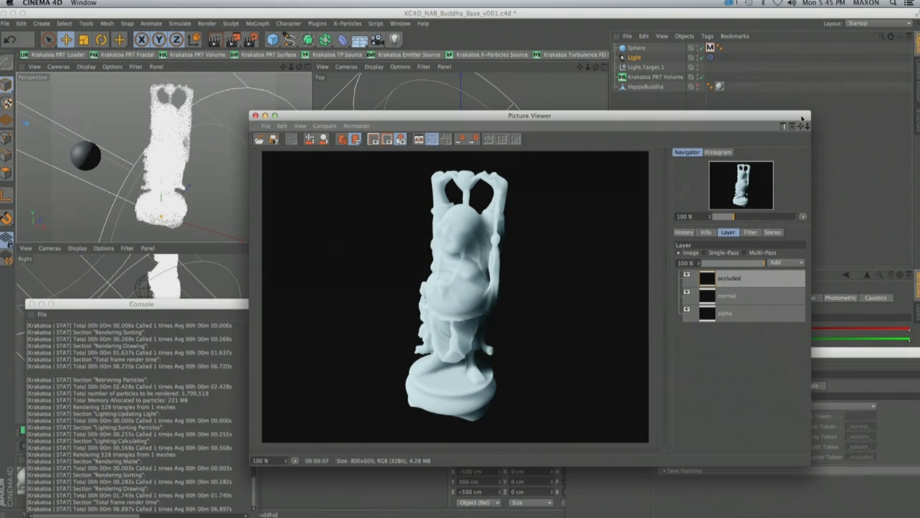
pyautogui.click(255, 115)
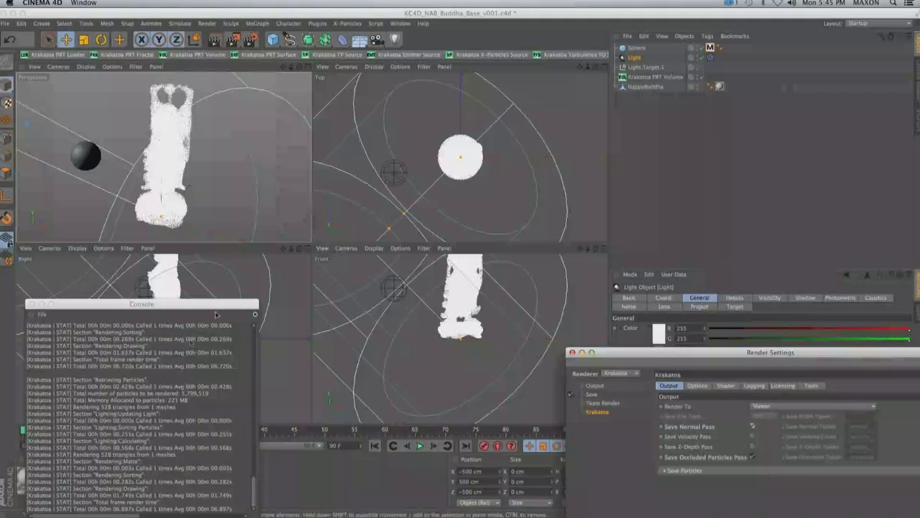
pyautogui.moveTo(218, 304); pyautogui.dragTo(483, 325)
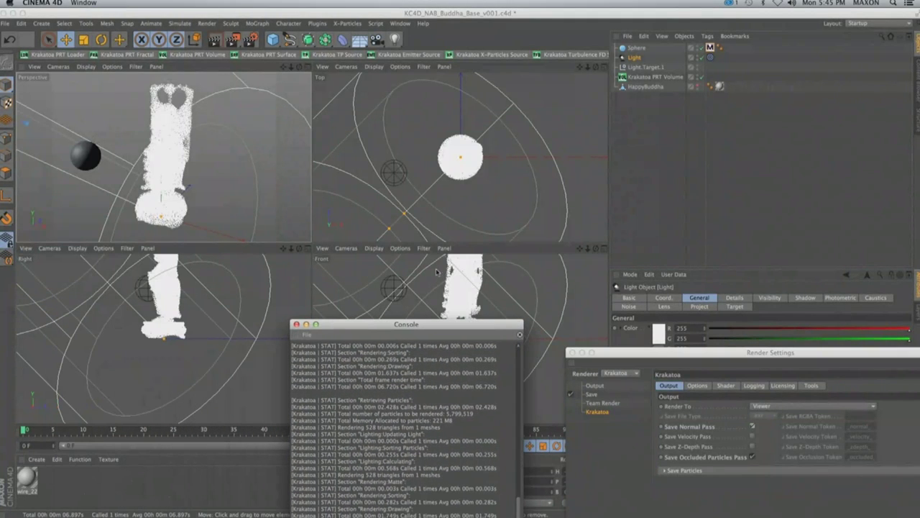
pyautogui.rightClick(192, 318)
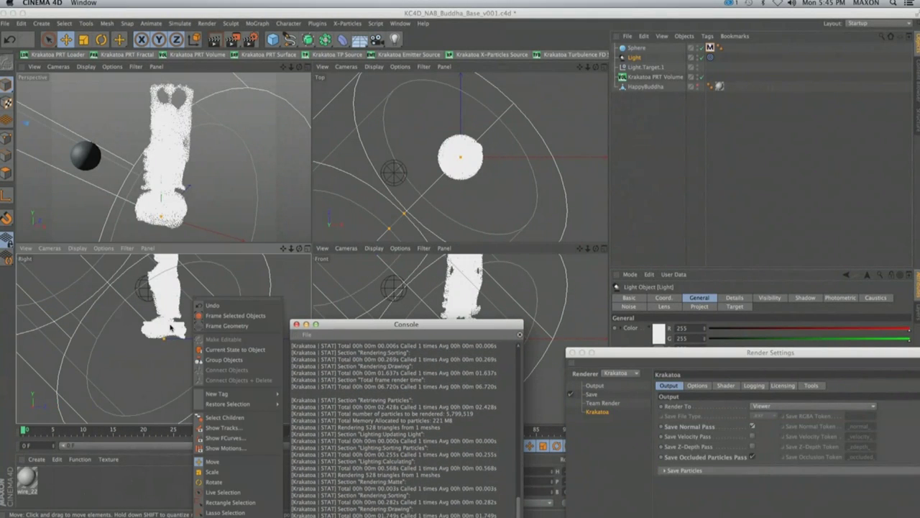
pyautogui.click(158, 333)
pyautogui.keyDown('alt'); pyautogui.moveTo(122, 344); pyautogui.dragTo(139, 355); pyautogui.keyUp('alt')
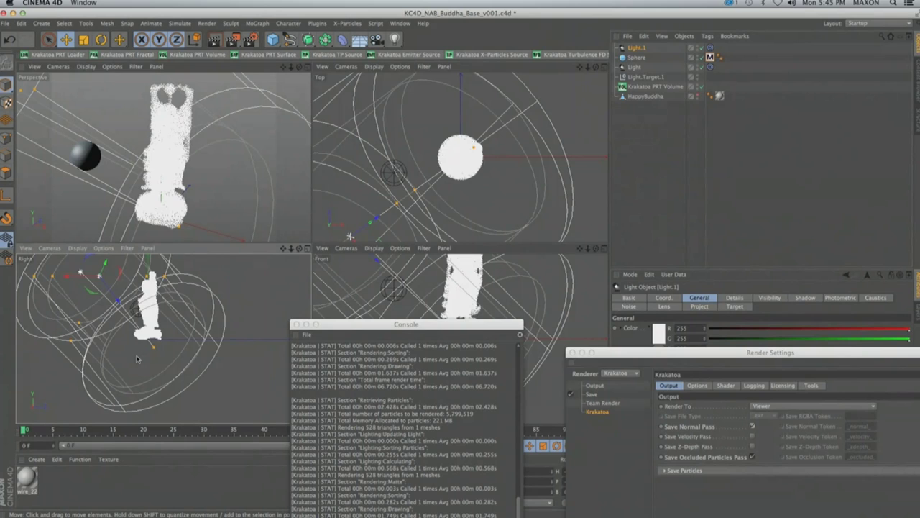
pyautogui.press('super+z')
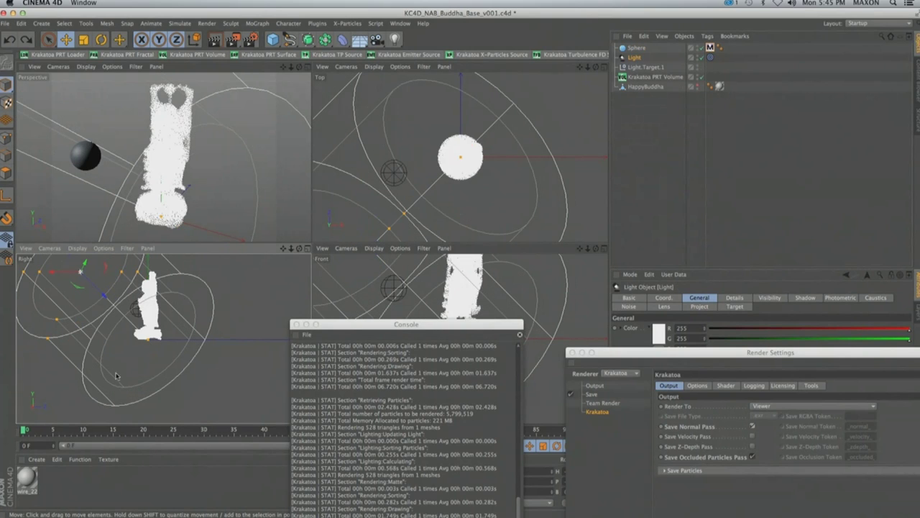
pyautogui.keyDown('alt'); pyautogui.moveTo(129, 354); pyautogui.dragTo(149, 355, button='middle'); pyautogui.keyUp('alt')
pyautogui.keyDown('alt'); pyautogui.moveTo(145, 358); pyautogui.dragTo(138, 355); pyautogui.keyUp('alt')
# Move the Console clear of the viewports and add a camera to the scene
pyautogui.moveTo(388, 325); pyautogui.dragTo(665, 202)
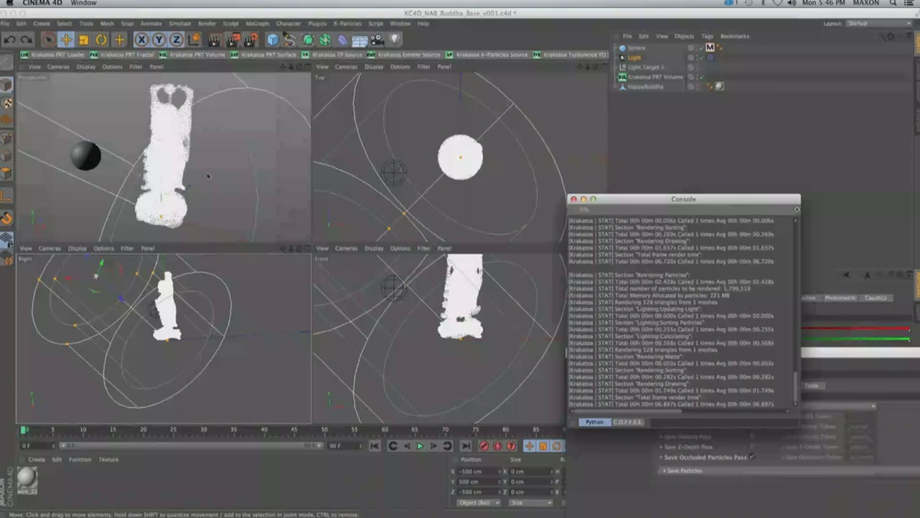
pyautogui.click(377, 39)
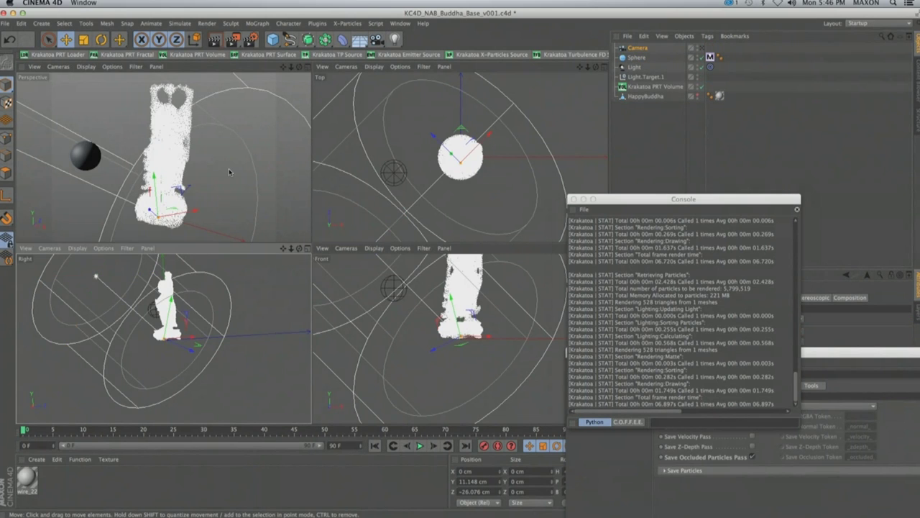
# Move the sphere closer, in front of the Buddha's lower body, and delete the duplicated sphere
pyautogui.keyDown('alt'); pyautogui.moveTo(229, 168); pyautogui.dragTo(57, 173); pyautogui.keyUp('alt')
pyautogui.click(116, 184)
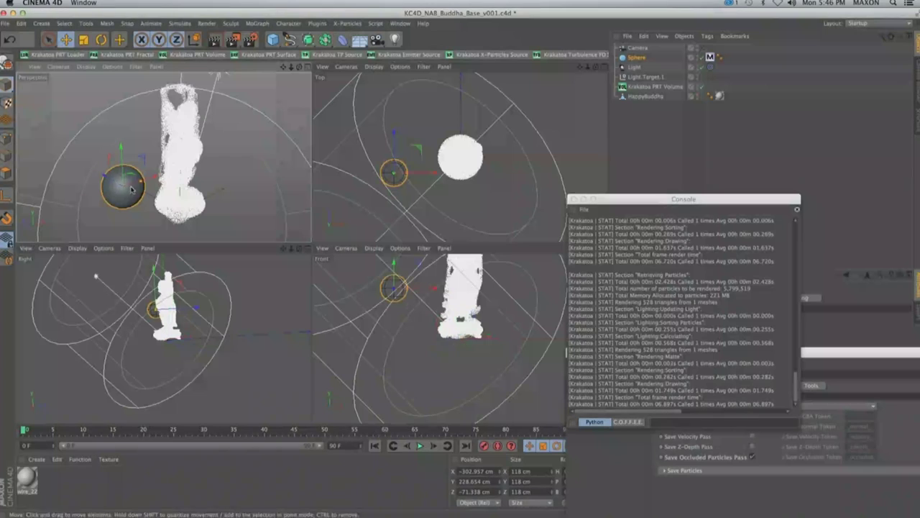
pyautogui.moveTo(143, 185); pyautogui.dragTo(194, 194)
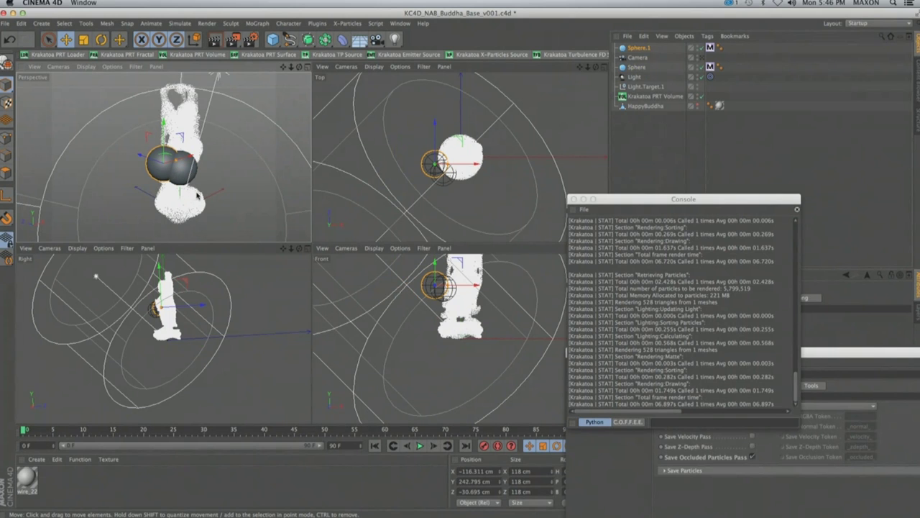
pyautogui.press('Delete')
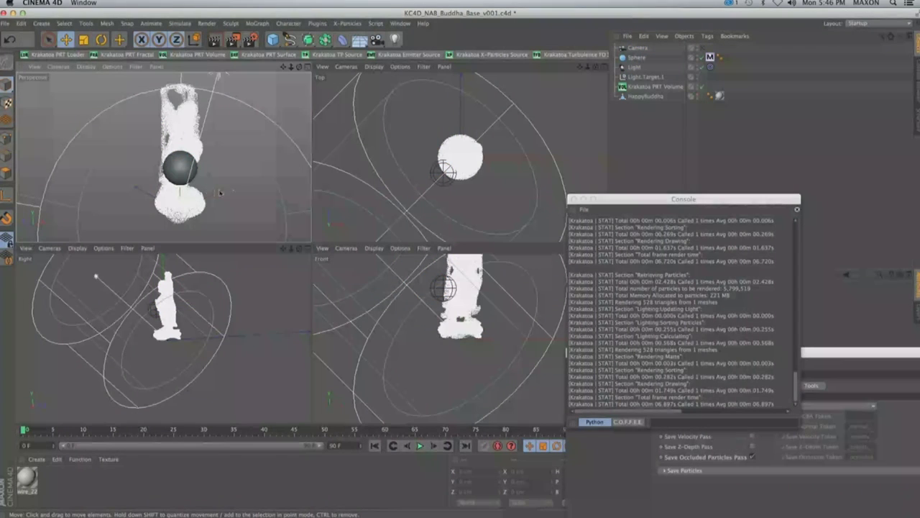
# Try looking through the new camera and return to the default perspective view
pyautogui.click(701, 49)
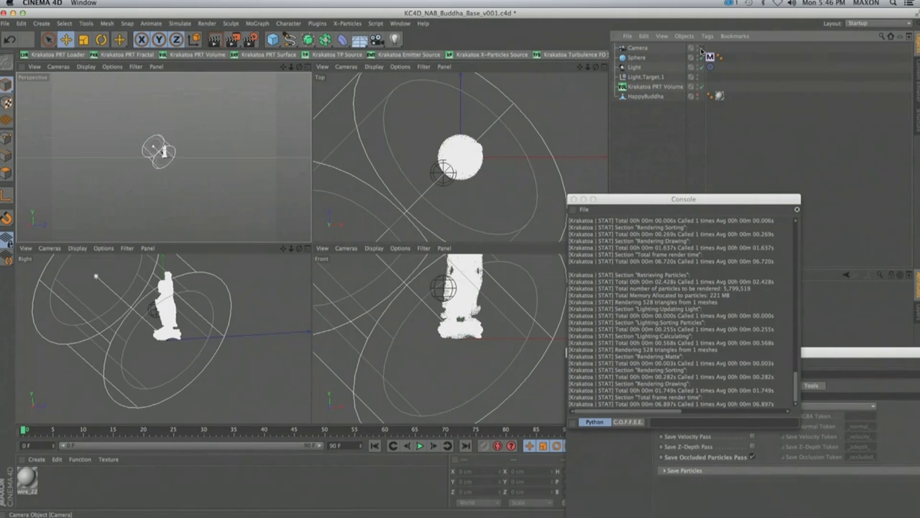
pyautogui.click(701, 49)
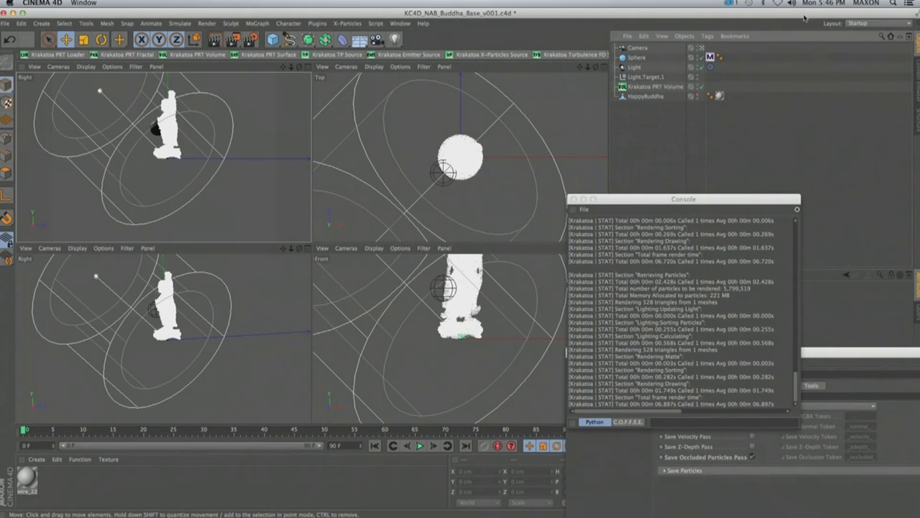
pyautogui.click(701, 48)
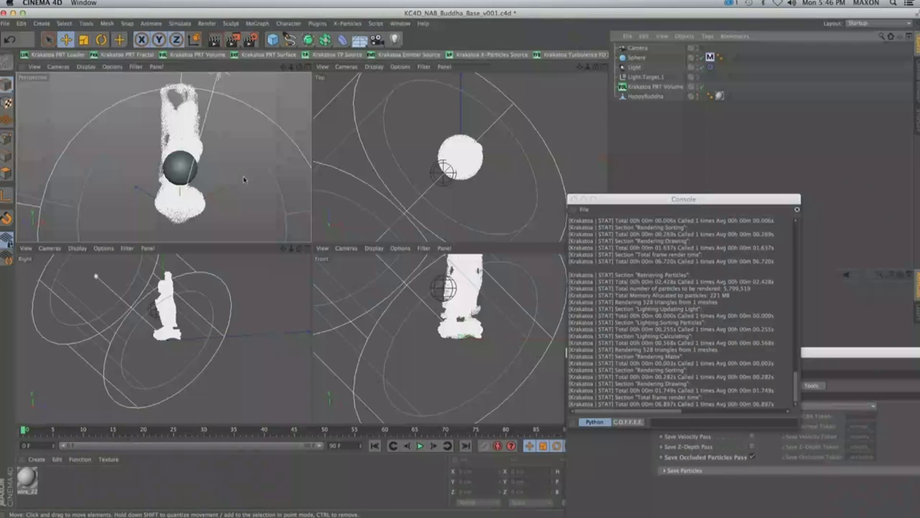
# Render the repositioned sphere and Buddha to the Picture Viewer and move the viewer clear of the perspective view
pyautogui.keyDown('alt'); pyautogui.moveTo(245, 179); pyautogui.dragTo(288, 182); pyautogui.keyUp('alt')
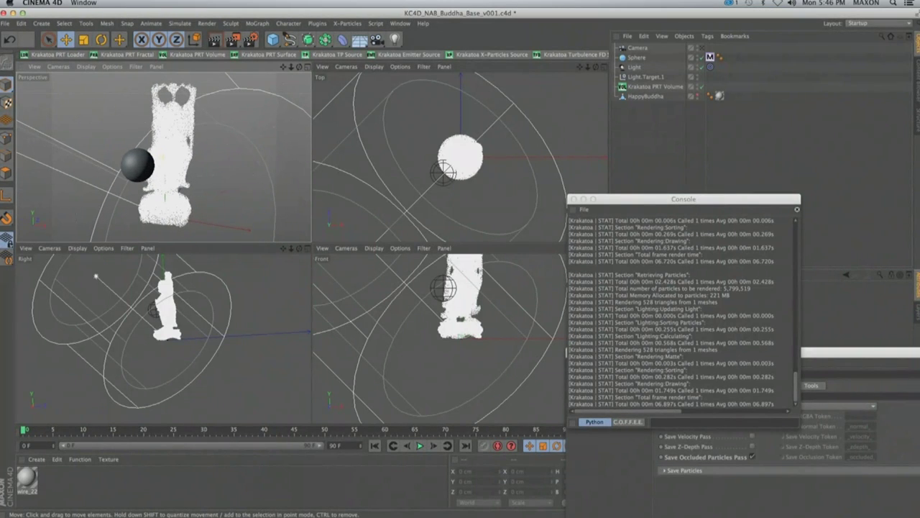
pyautogui.click(233, 40)
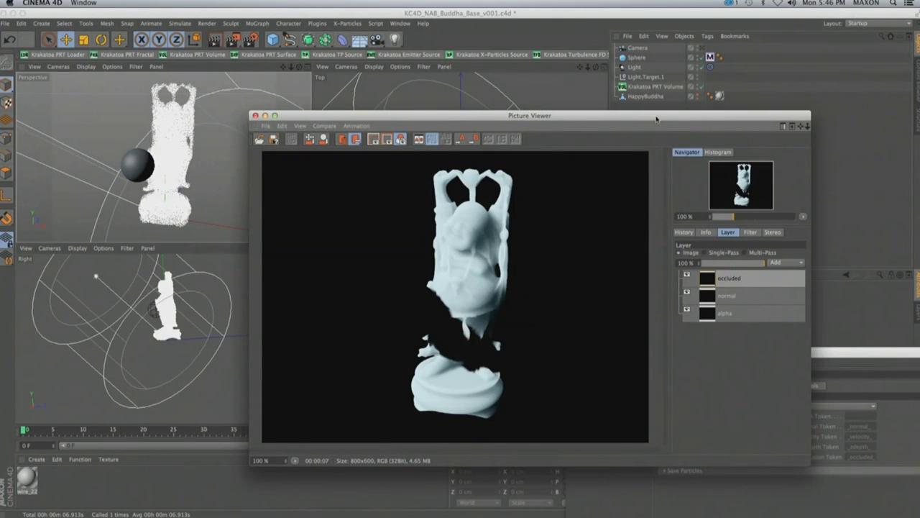
pyautogui.moveTo(655, 118); pyautogui.dragTo(634, 182)
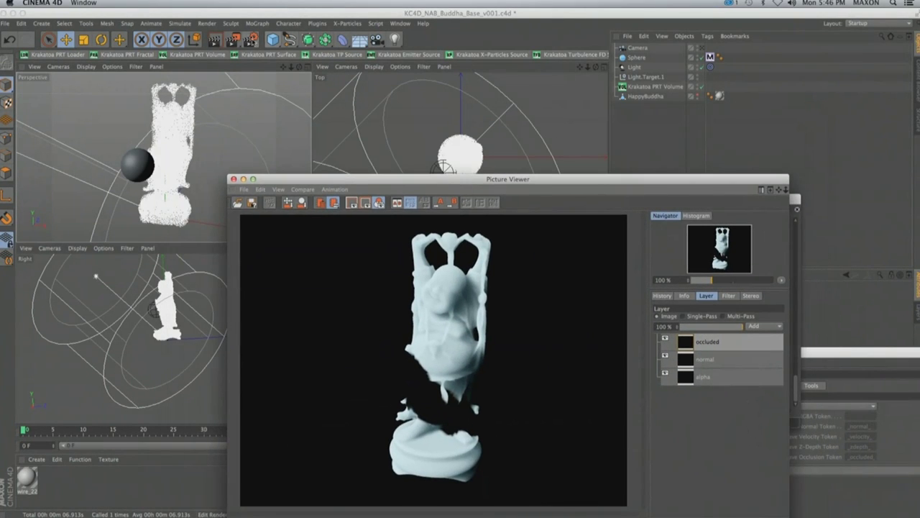
# Maximize the perspective view and enable Use Emission in the Krakatoa render options
pyautogui.click(250, 39)
pyautogui.moveTo(689, 358); pyautogui.dragTo(614, 176)
pyautogui.middleClick(266, 162)
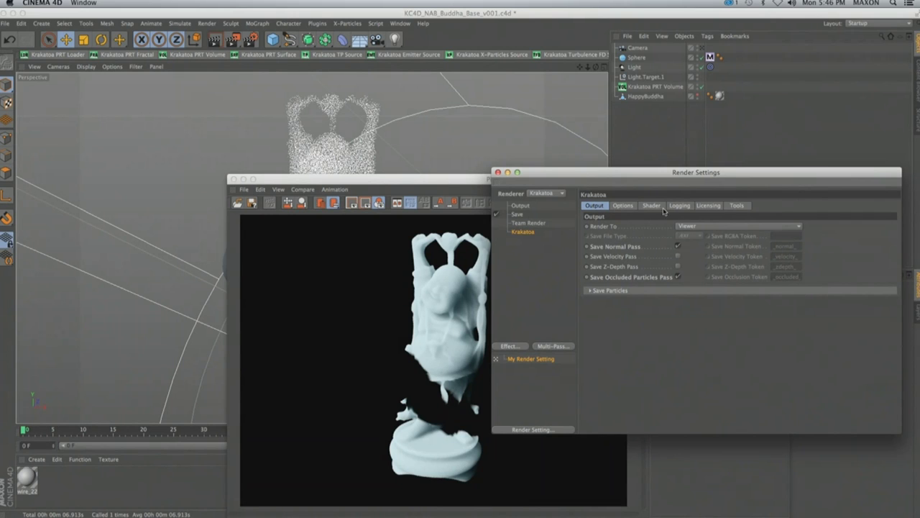
pyautogui.click(625, 207)
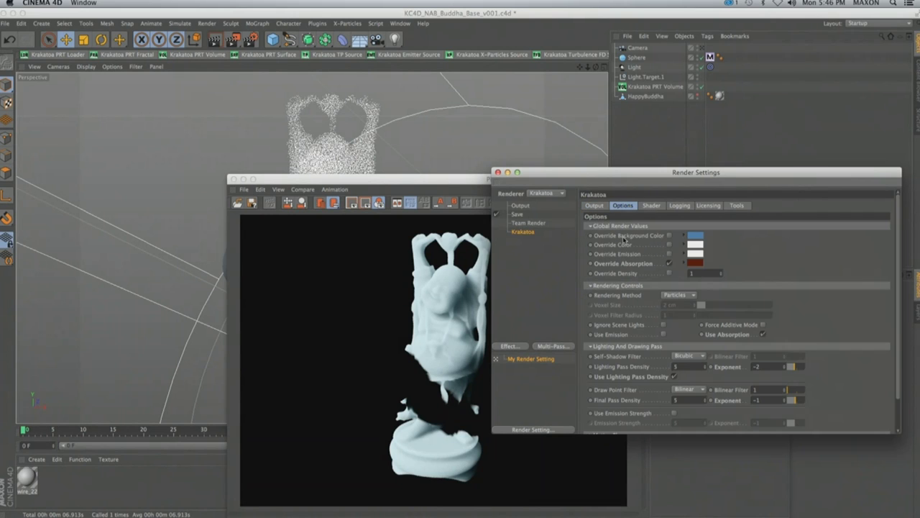
pyautogui.click(663, 335)
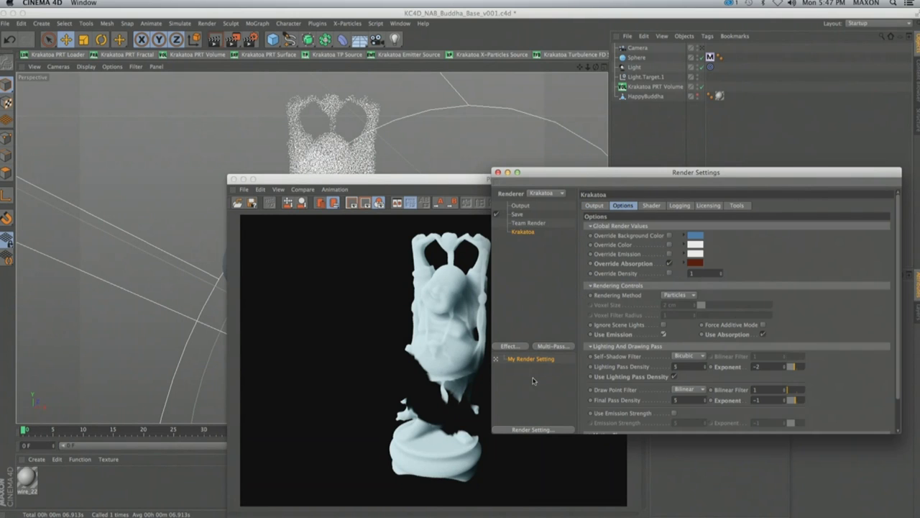
pyautogui.click(669, 262)
pyautogui.moveTo(636, 176); pyautogui.dragTo(384, 292)
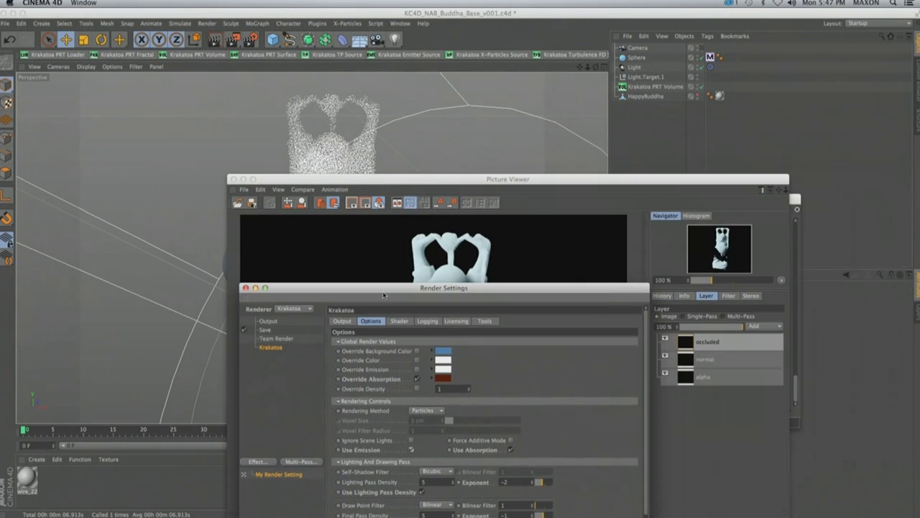
# Enable Override Emission on the Krakatoa PRT Volume with a dark blue color of RGB 38, 45, 93
pyautogui.click(662, 161)
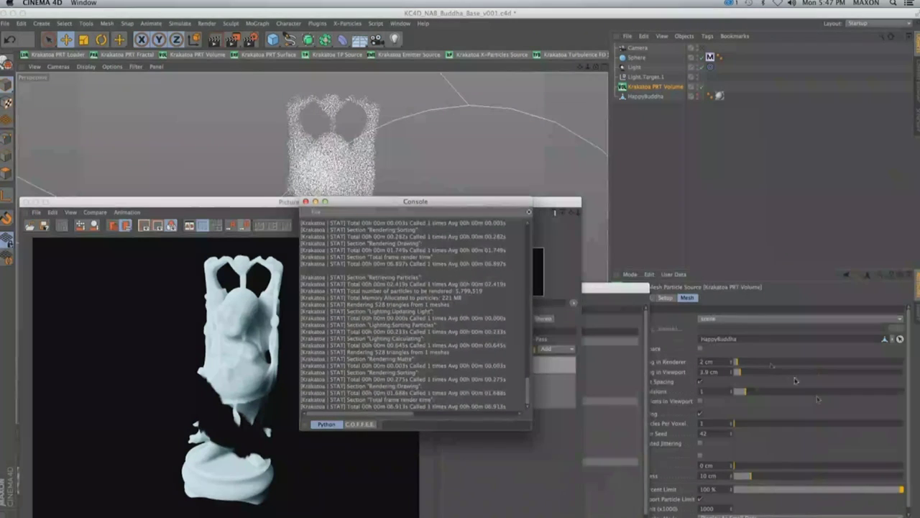
pyautogui.click(666, 297)
pyautogui.press('super+b')
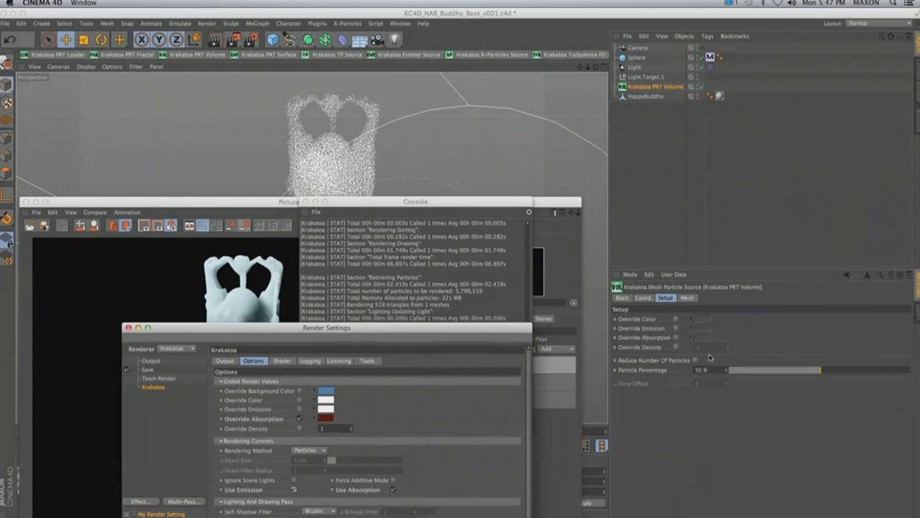
pyautogui.click(676, 329)
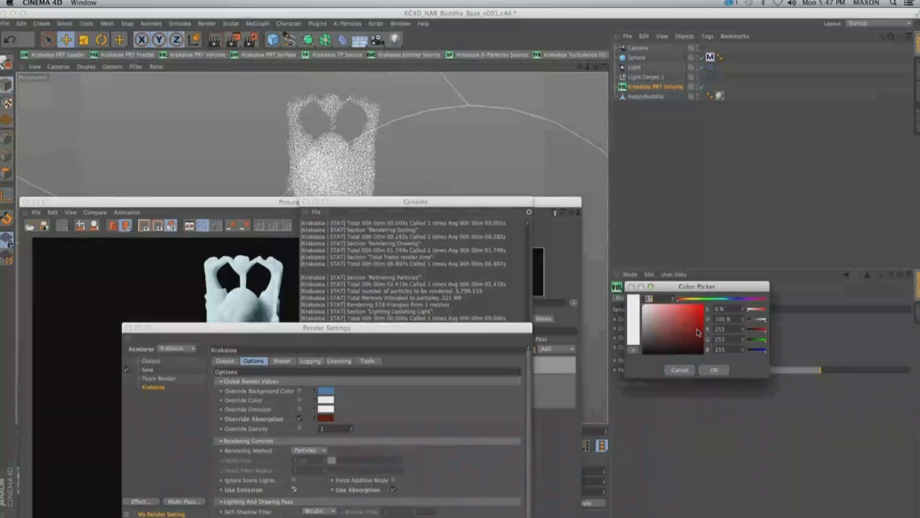
pyautogui.click(701, 330)
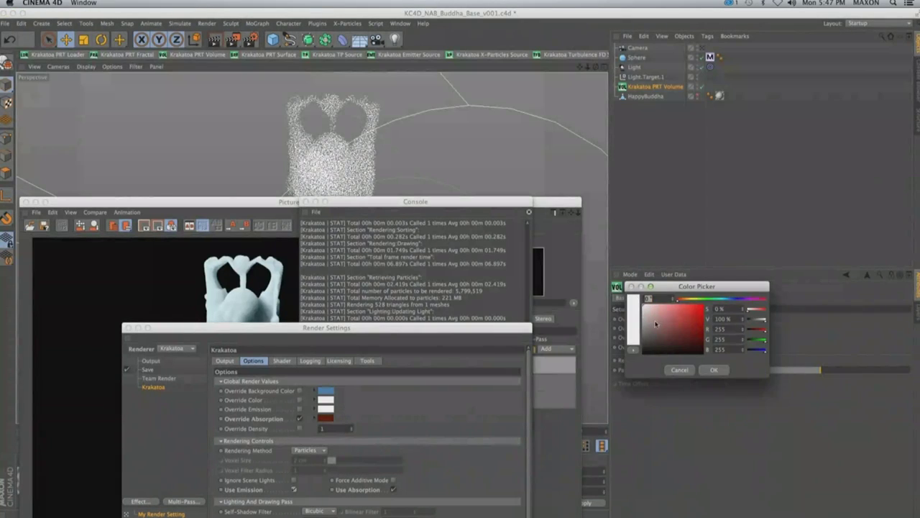
pyautogui.click(755, 340)
pyautogui.click(750, 329)
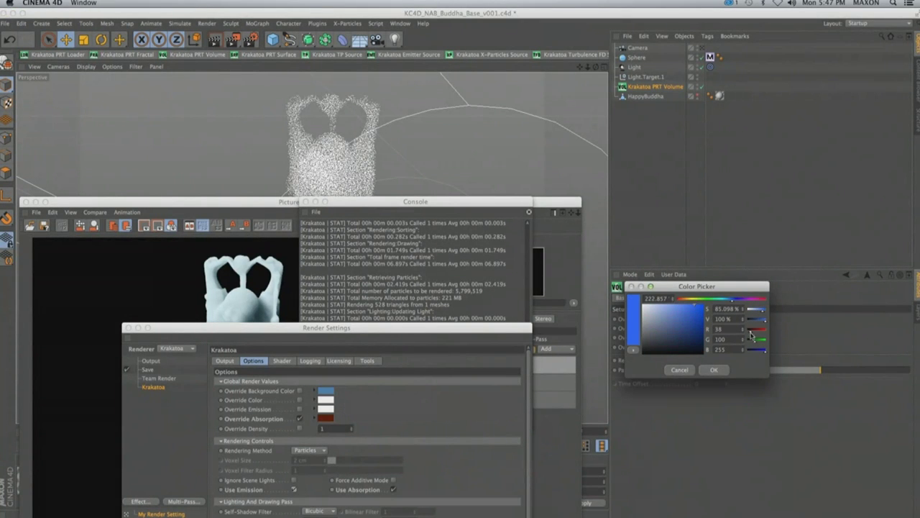
pyautogui.click(751, 339)
pyautogui.click(754, 349)
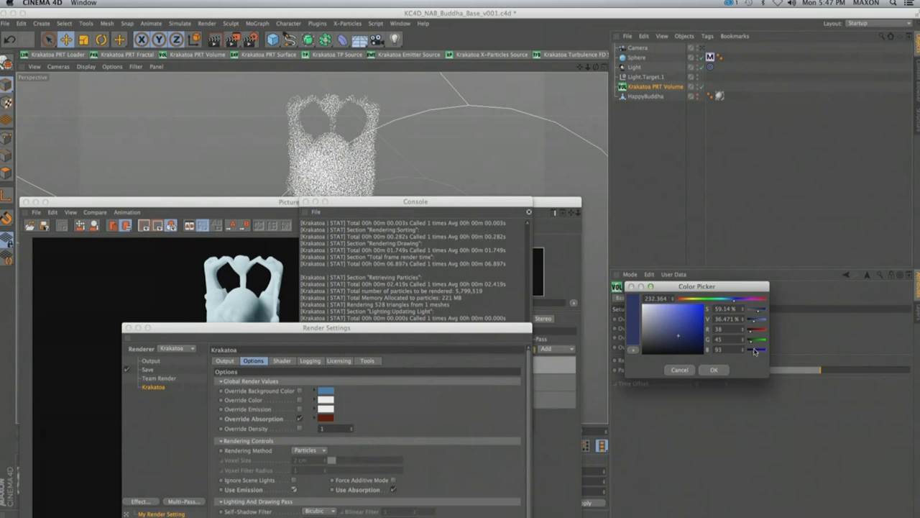
pyautogui.click(713, 371)
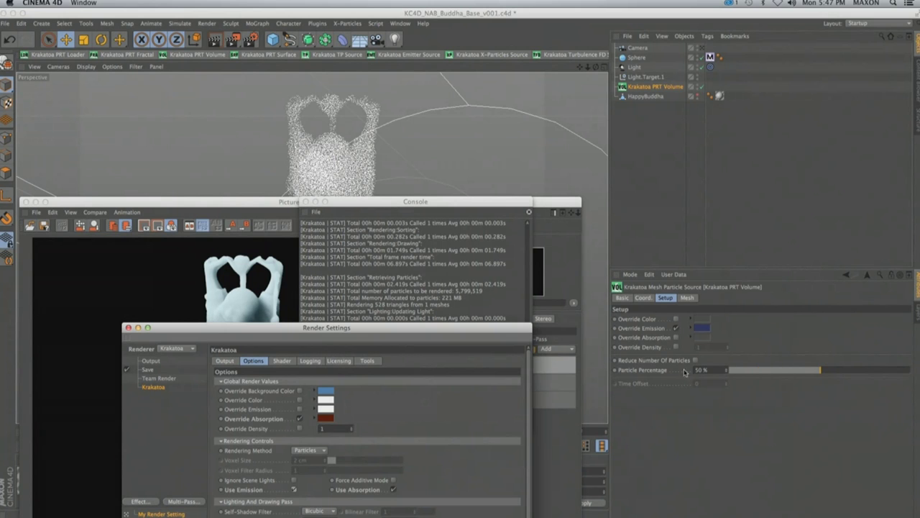
# Render the scene with the blue emission and move the Picture Viewer off the sphere
pyautogui.click(234, 40)
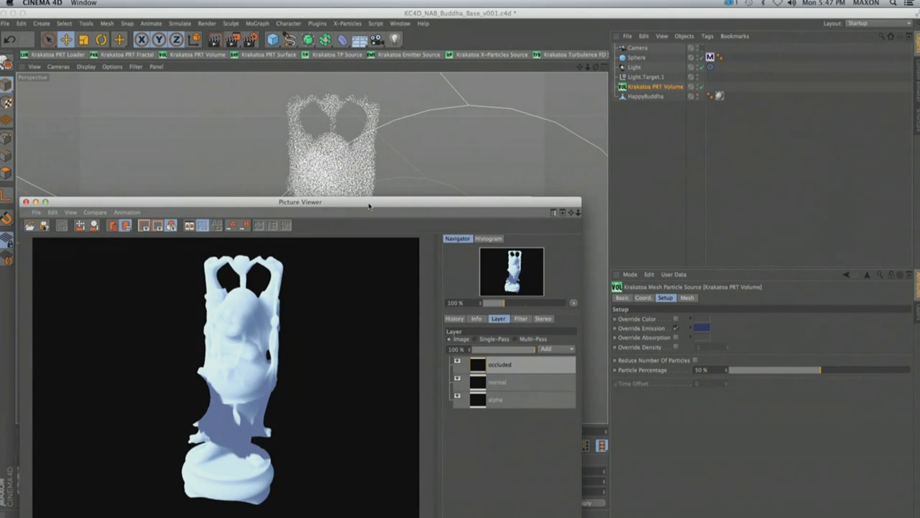
pyautogui.moveTo(369, 206); pyautogui.dragTo(566, 111)
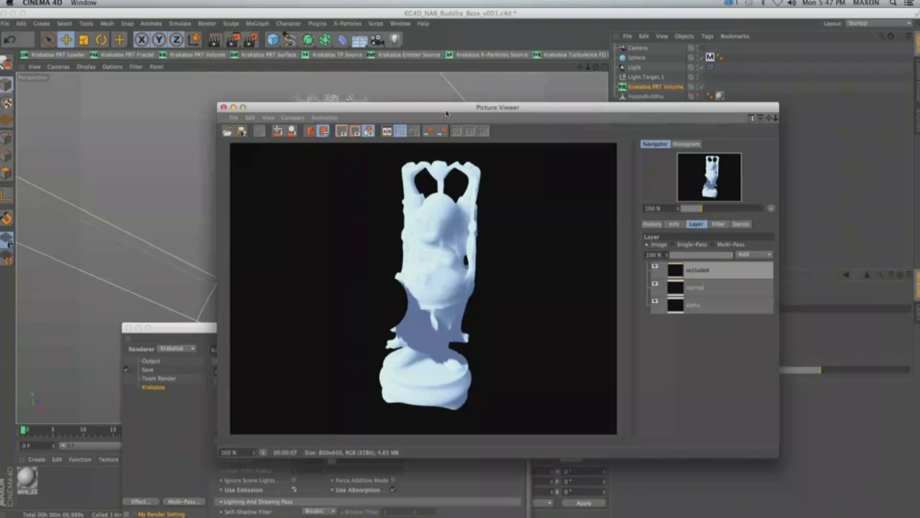
pyautogui.moveTo(453, 113); pyautogui.dragTo(607, 96)
# Select the sphere and examine its Krakatoa Mesh tag options for camera and lights
pyautogui.click(238, 247)
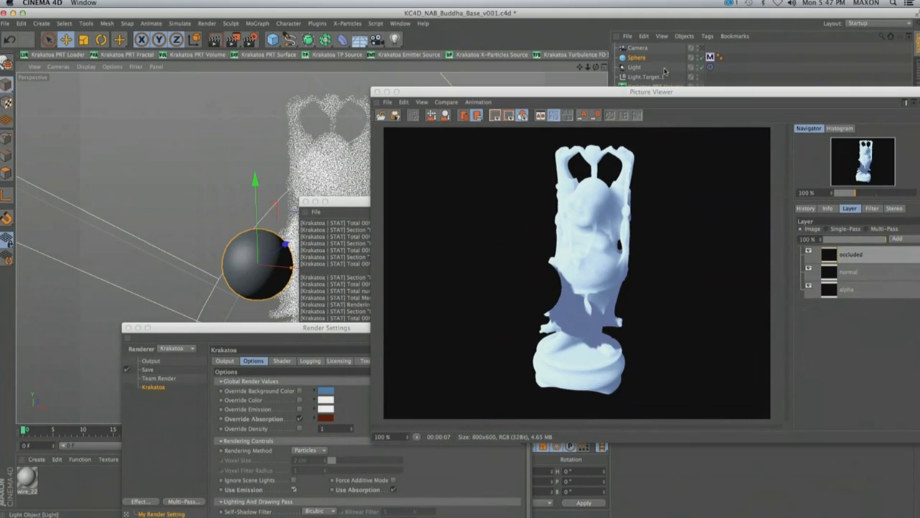
pyautogui.moveTo(731, 92); pyautogui.dragTo(429, 151)
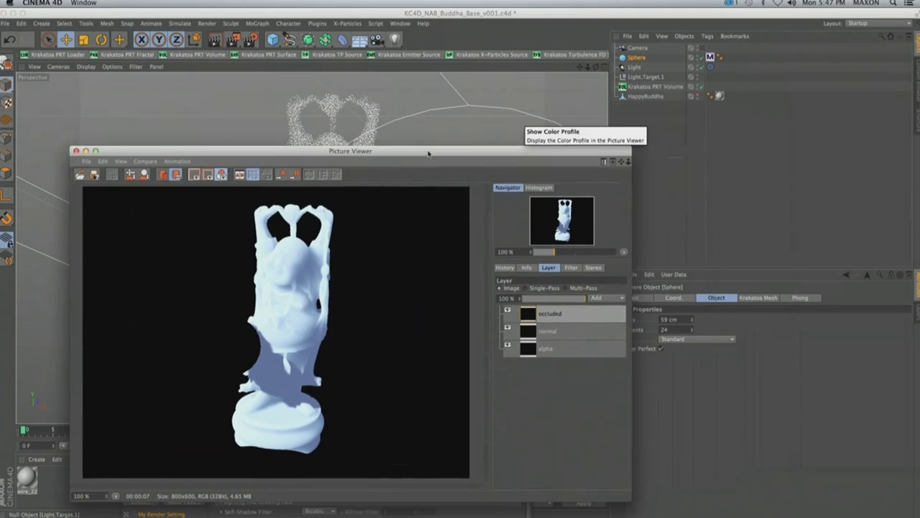
pyautogui.click(711, 56)
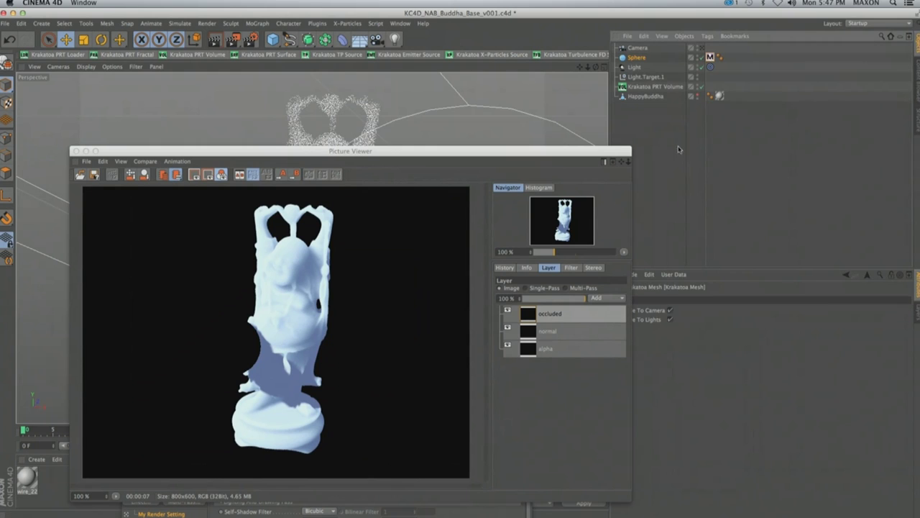
pyautogui.click(669, 312)
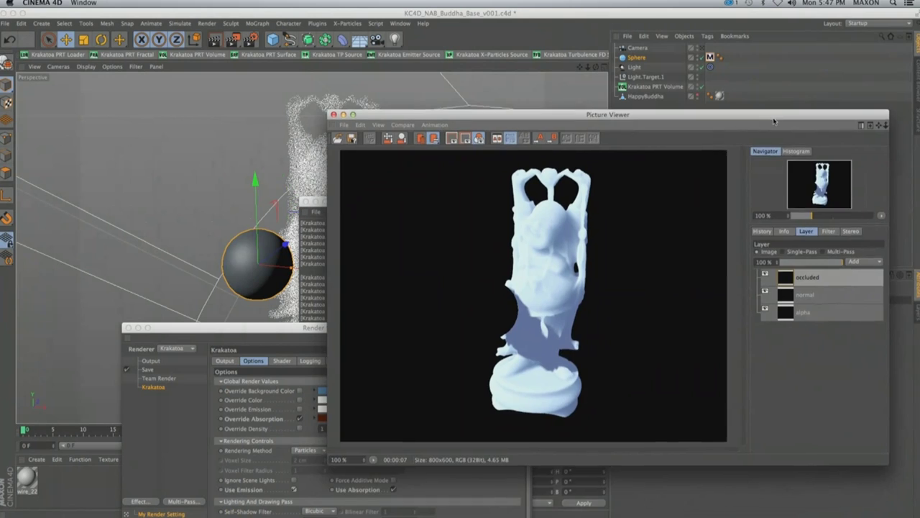
pyautogui.moveTo(775, 121); pyautogui.dragTo(815, 172)
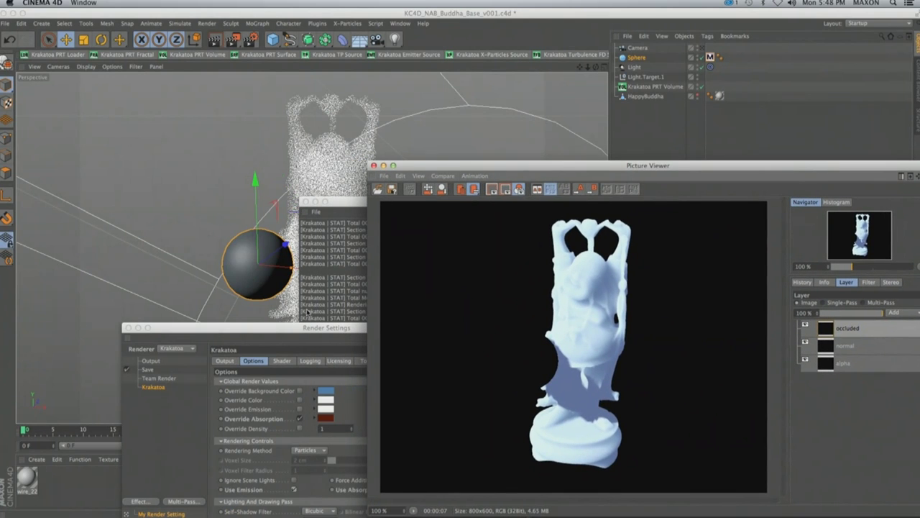
# Examine the light's Shadow settings, including the shadow map resolution, and bring the Picture Viewer forward
pyautogui.click(635, 67)
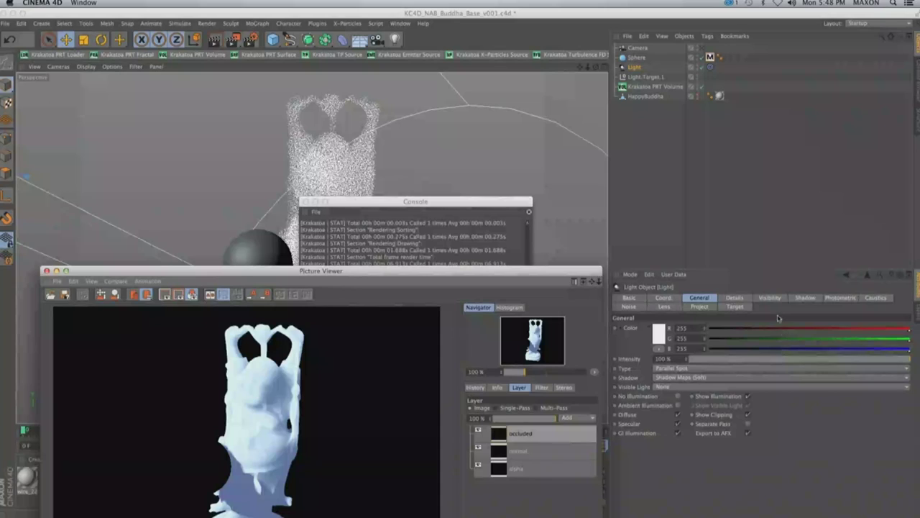
pyautogui.click(799, 299)
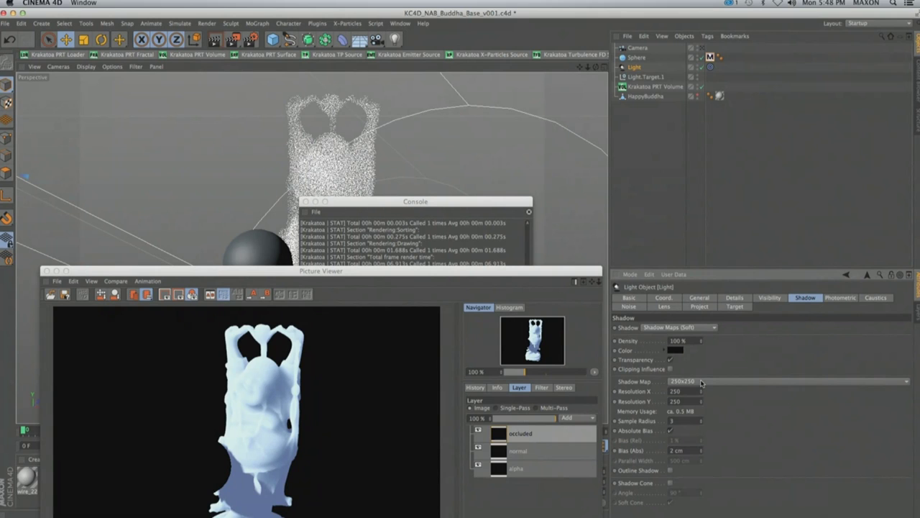
pyautogui.click(291, 272)
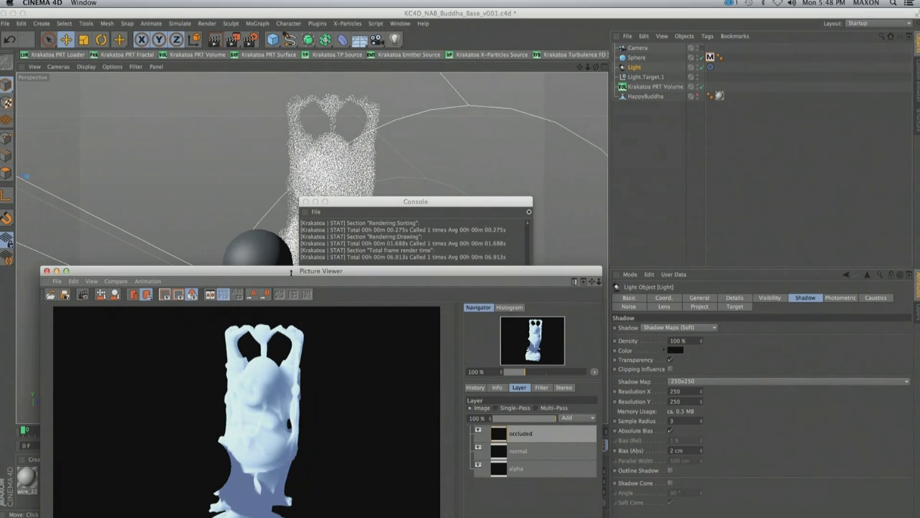
# Render the scene, show the Picture Viewer's render history and move the viewer up to reveal the whole image
pyautogui.hotkey('shift', 'r')
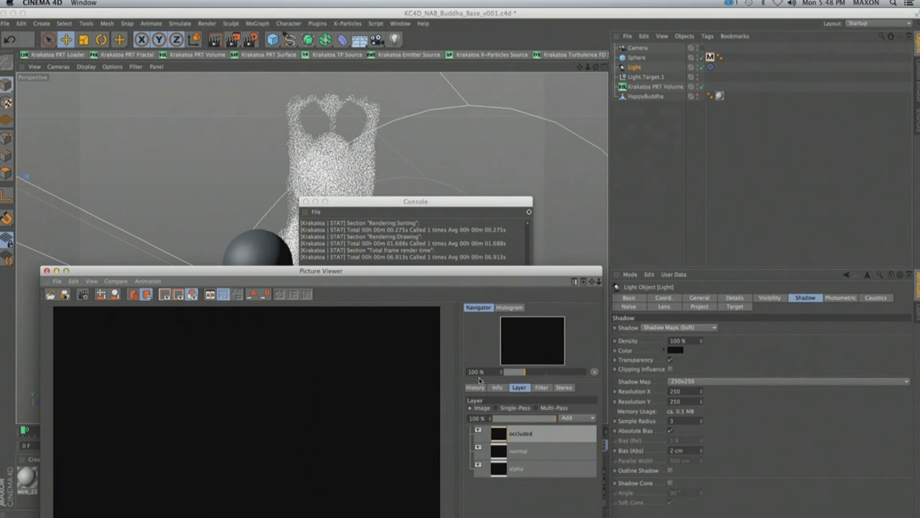
pyautogui.click(479, 388)
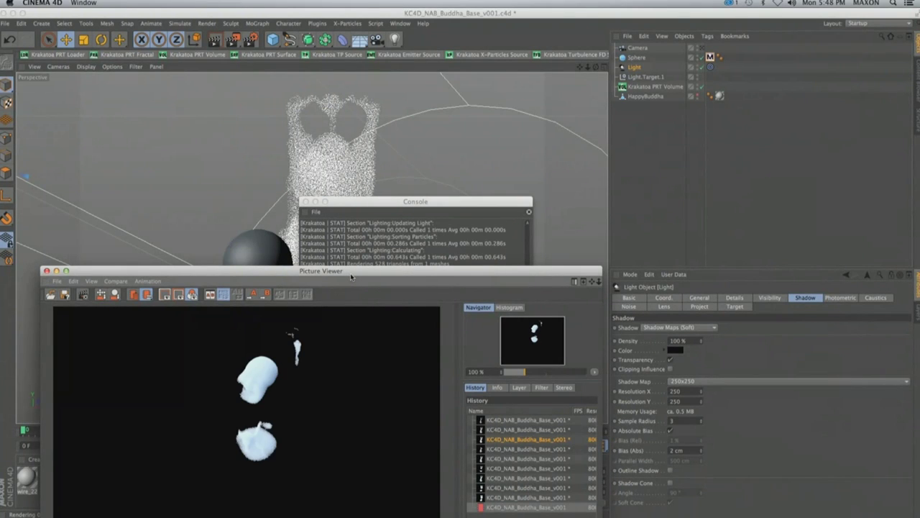
pyautogui.moveTo(352, 275); pyautogui.dragTo(357, 145)
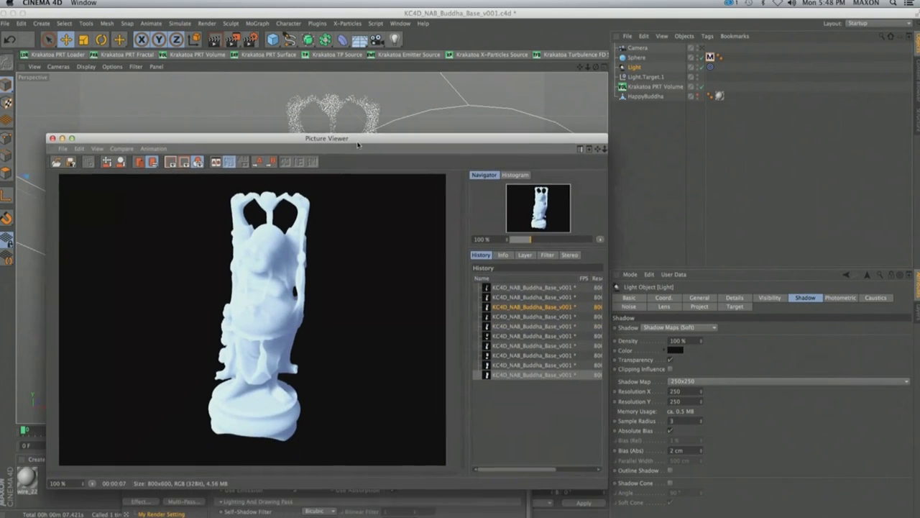
# Set the light's shadow map to 1500x1500 and render the scene to the Picture Viewer
pyautogui.click(701, 383)
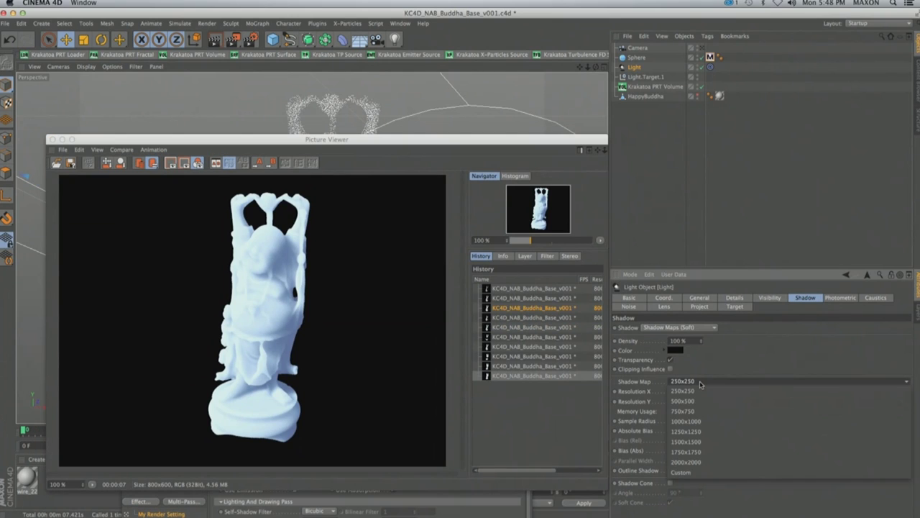
pyautogui.click(696, 443)
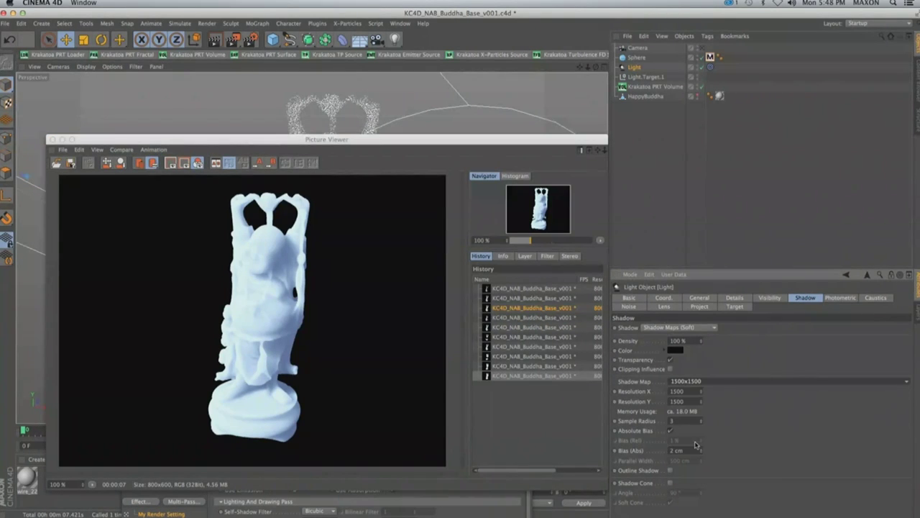
pyautogui.click(233, 39)
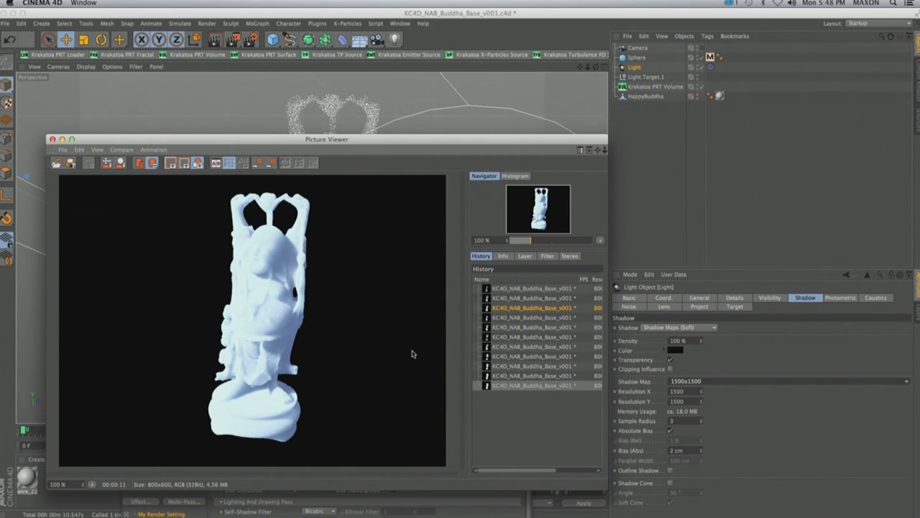
# Compare the 1500x1500 shadow map render with the previous render using a horizontal wipe across the Buddha
pyautogui.click(522, 375)
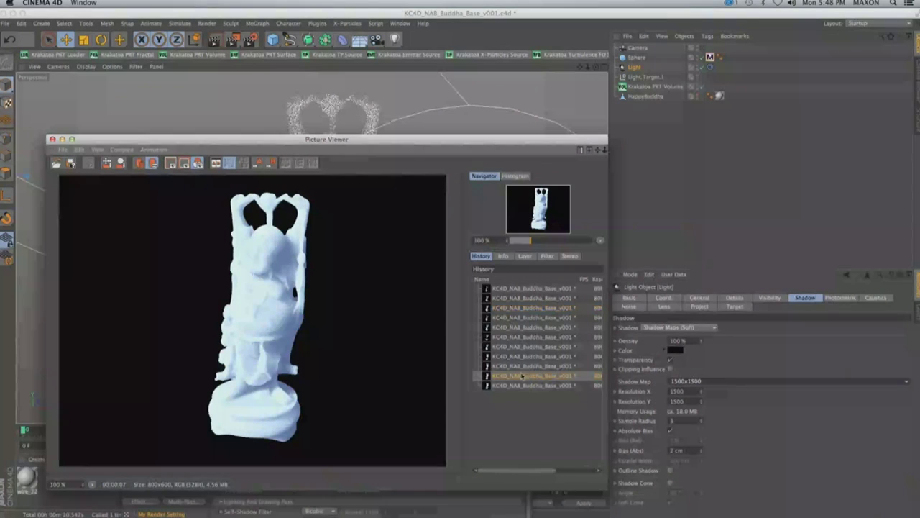
pyautogui.click(492, 385)
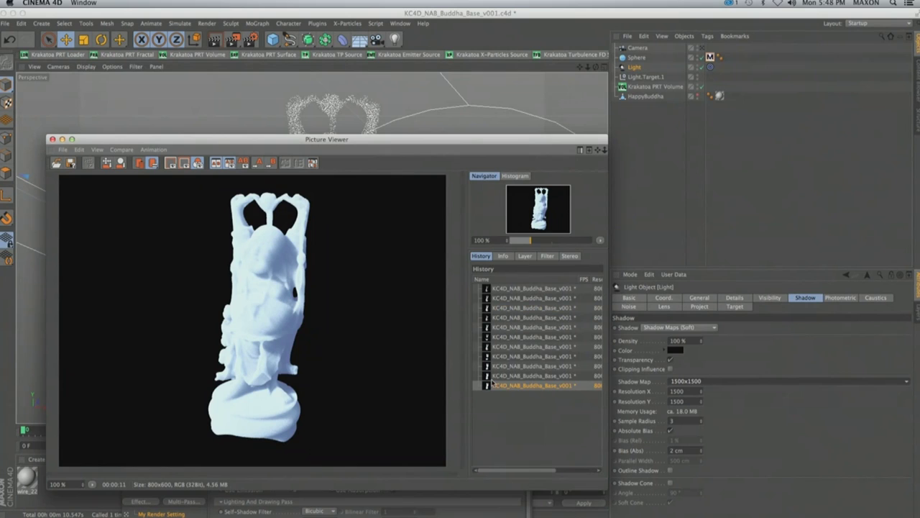
pyautogui.click(271, 163)
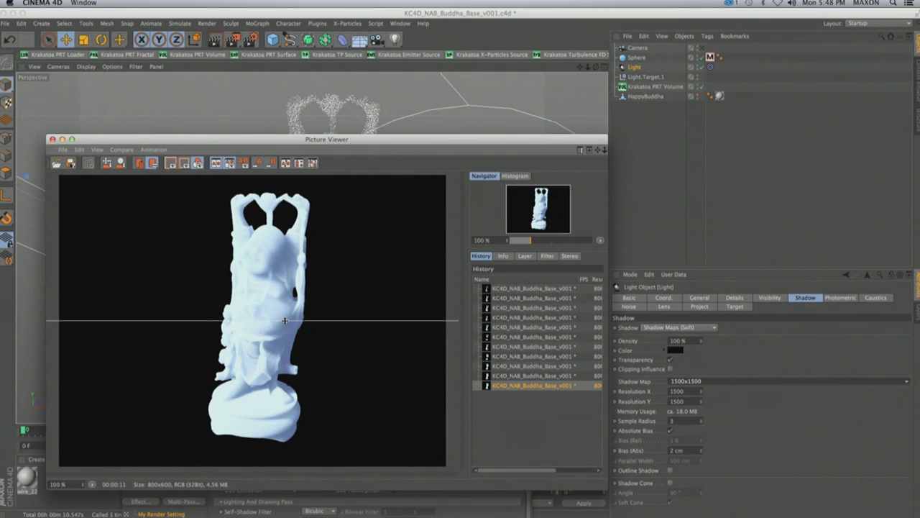
pyautogui.moveTo(285, 321); pyautogui.dragTo(324, 293)
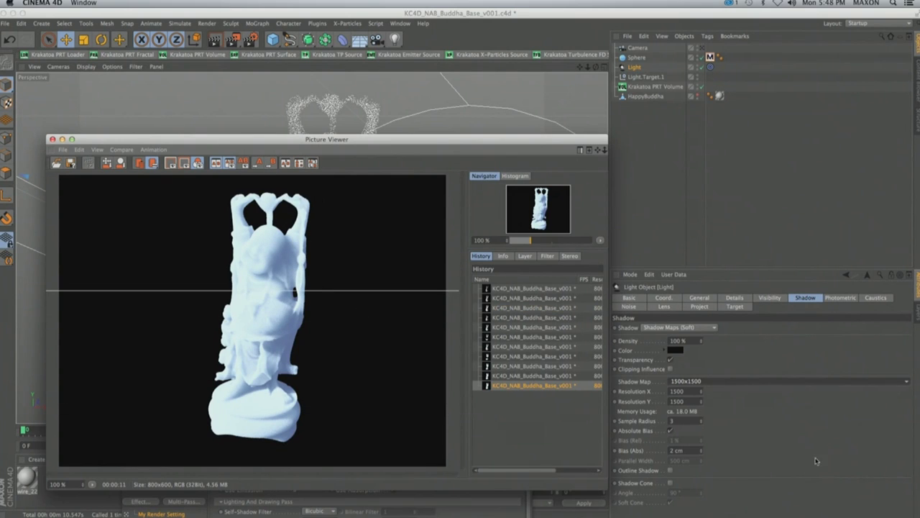
# Set a custom shadow map resolution of 64 by 64 for the light and render the scene
pyautogui.click(715, 385)
pyautogui.click(701, 469)
pyautogui.click(682, 391)
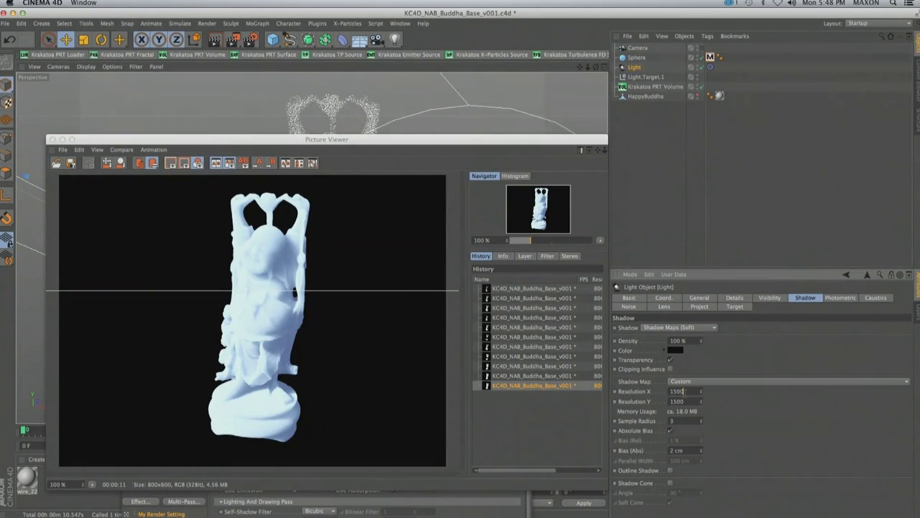
pyautogui.doubleClick(682, 390)
pyautogui.write('4')
pyautogui.press('Tab')
pyautogui.write('6')
pyautogui.click(232, 39)
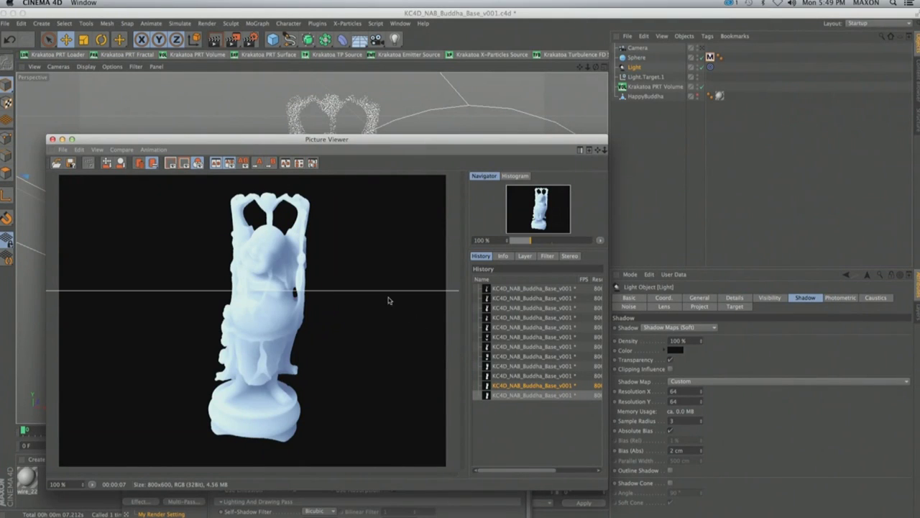
# Set the light's shadow density to 50 %, render the scene and compare the result with the previous render
pyautogui.moveTo(331, 287); pyautogui.dragTo(344, 311)
pyautogui.moveTo(346, 250); pyautogui.dragTo(342, 189)
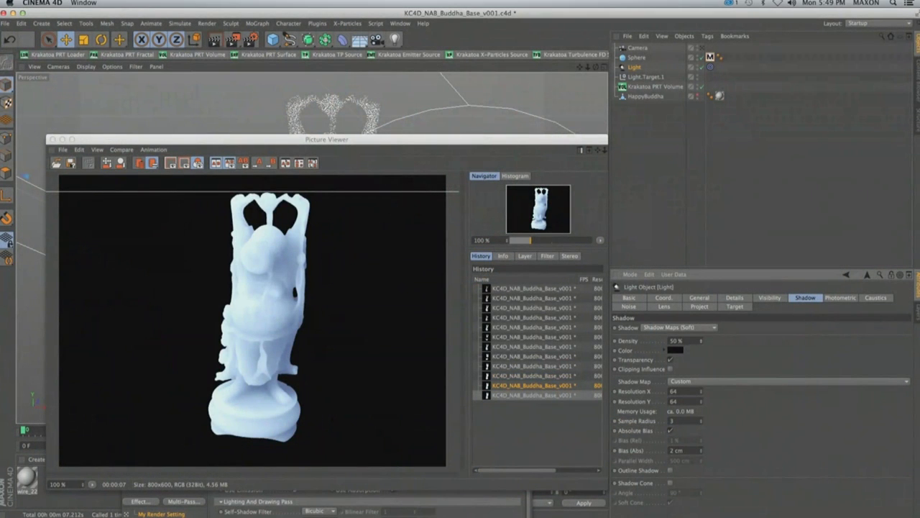
pyautogui.click(232, 39)
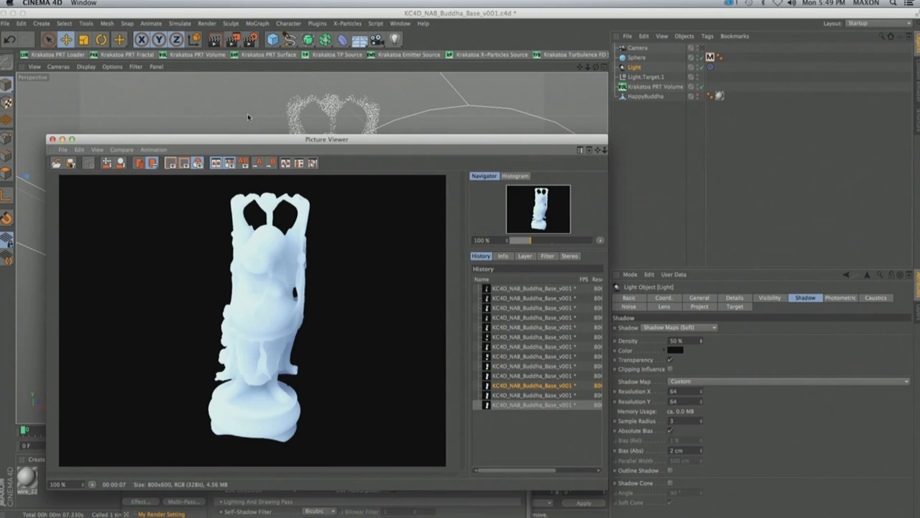
pyautogui.click(515, 396)
pyautogui.click(517, 405)
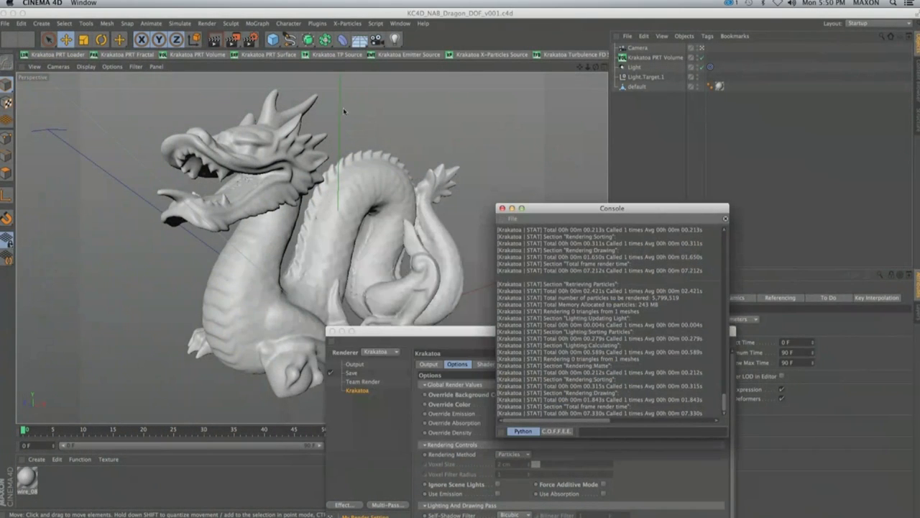
# Select the Krakatoa PRT Volume in the dragon scene and render it to the Picture Viewer
pyautogui.click(373, 173)
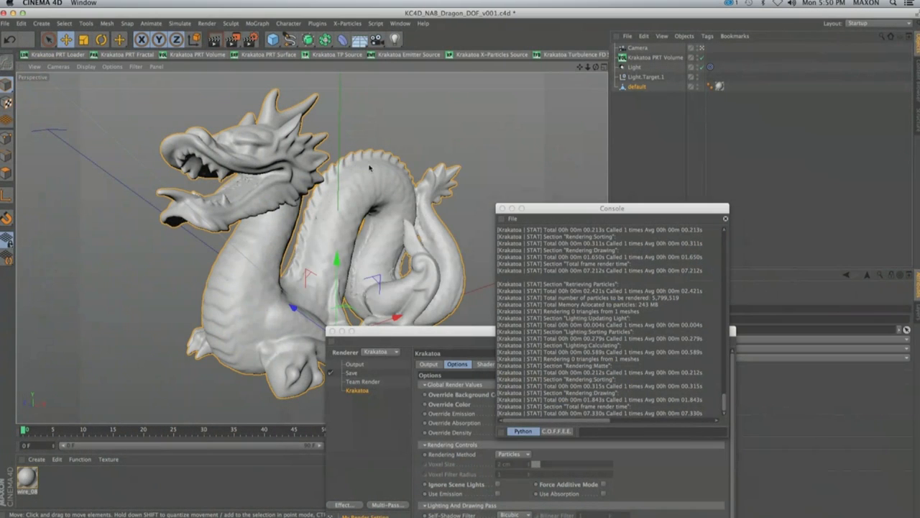
pyautogui.click(655, 59)
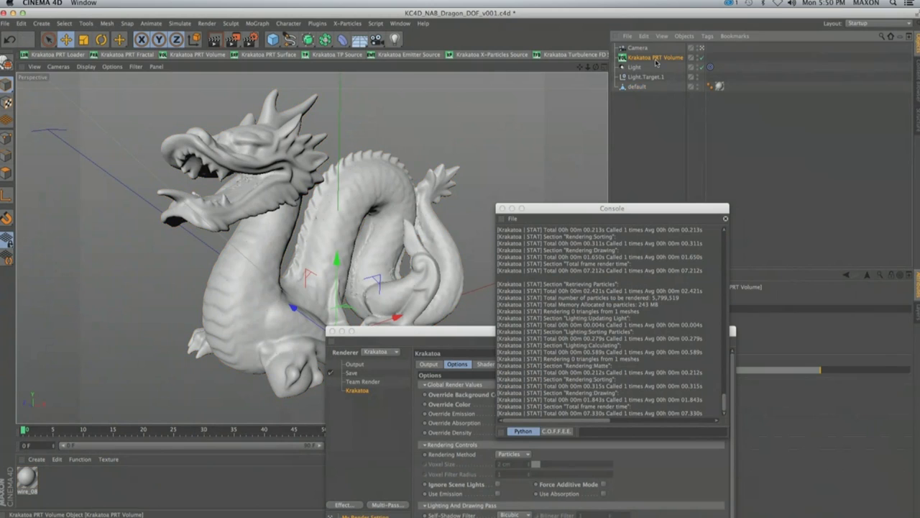
pyautogui.click(233, 39)
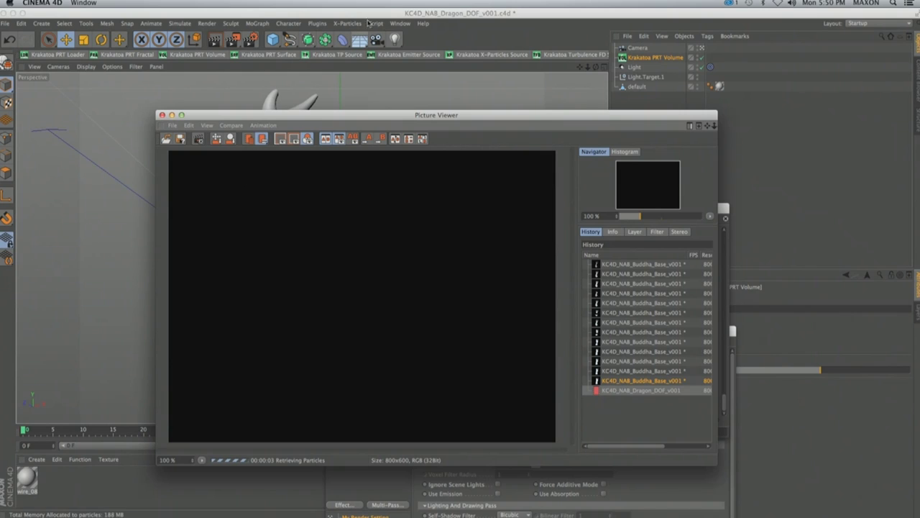
# Check the dragon render's statistics in the Console, then bring the Picture Viewer forward and move it aside
pyautogui.click(375, 24)
pyautogui.click(386, 52)
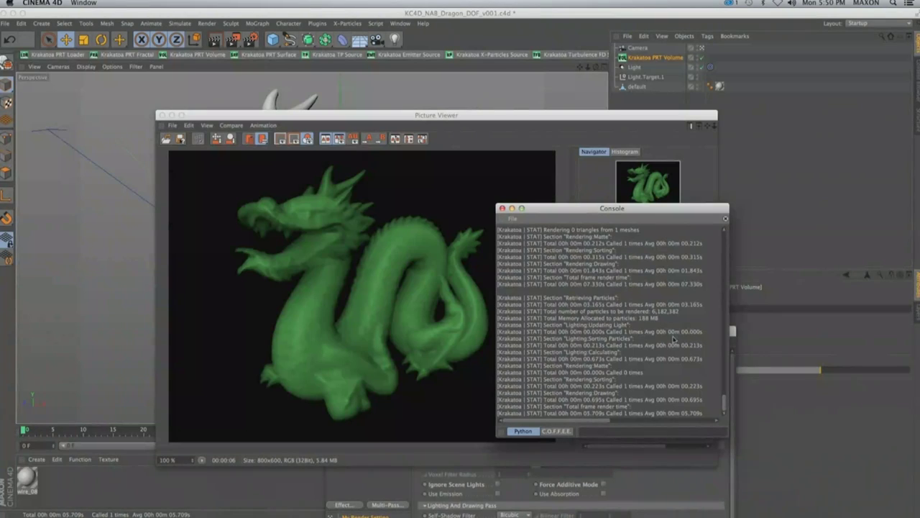
pyautogui.click(334, 302)
pyautogui.moveTo(402, 115); pyautogui.dragTo(267, 82)
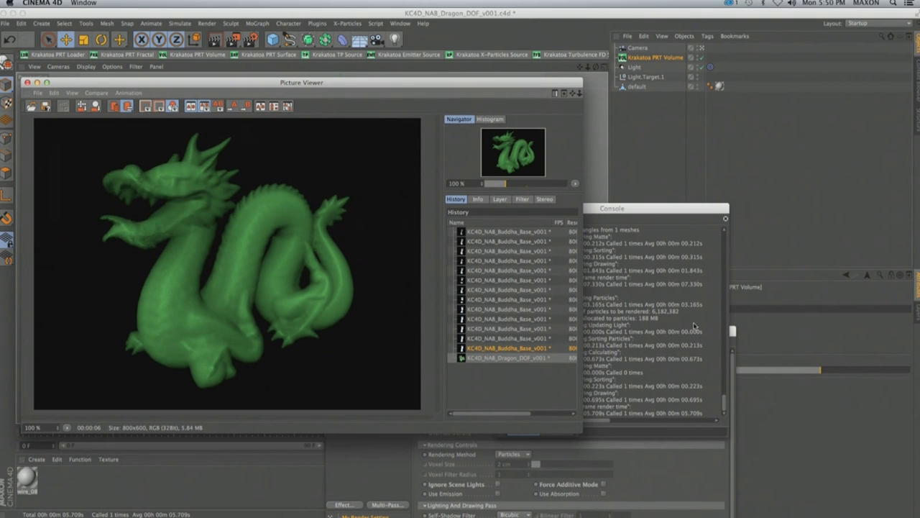
# Enable Depth Of Field in the Krakatoa render settings and render the dragon
pyautogui.press('super+b')
pyautogui.moveTo(671, 202); pyautogui.dragTo(769, 130)
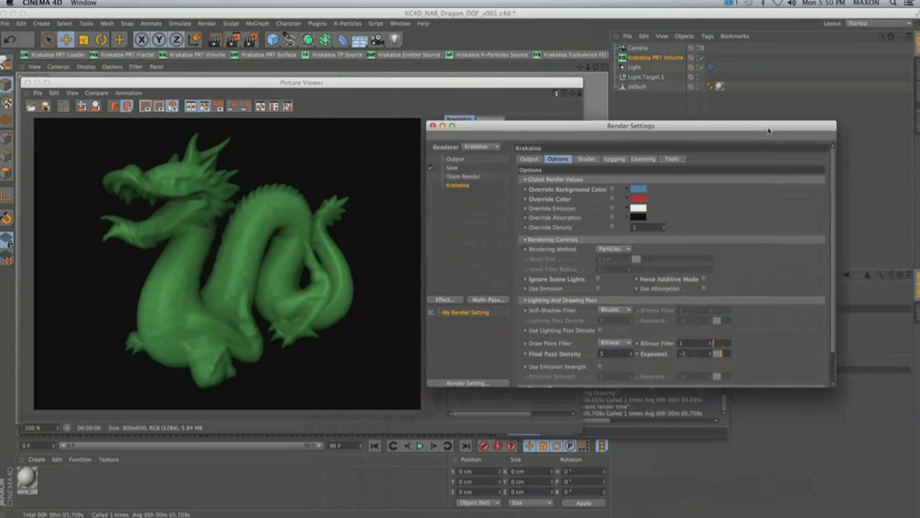
pyautogui.scroll(-3, 824, 297)
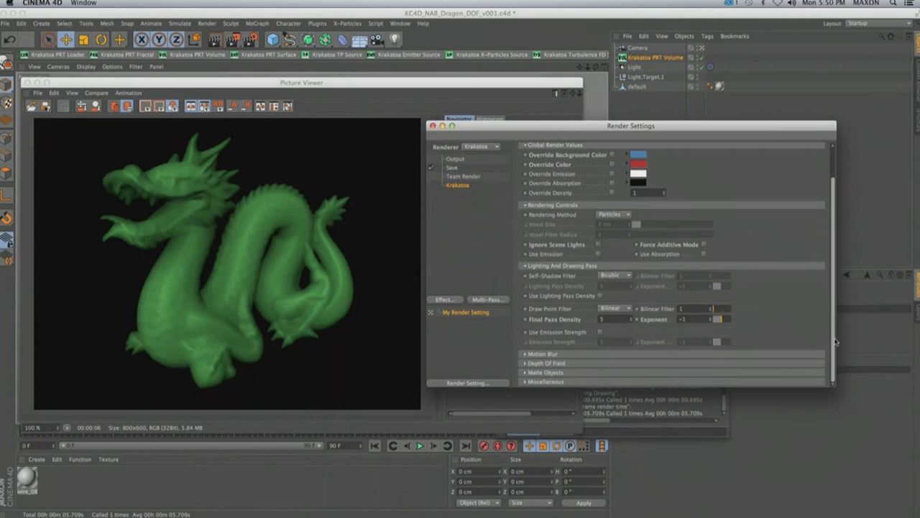
pyautogui.click(547, 363)
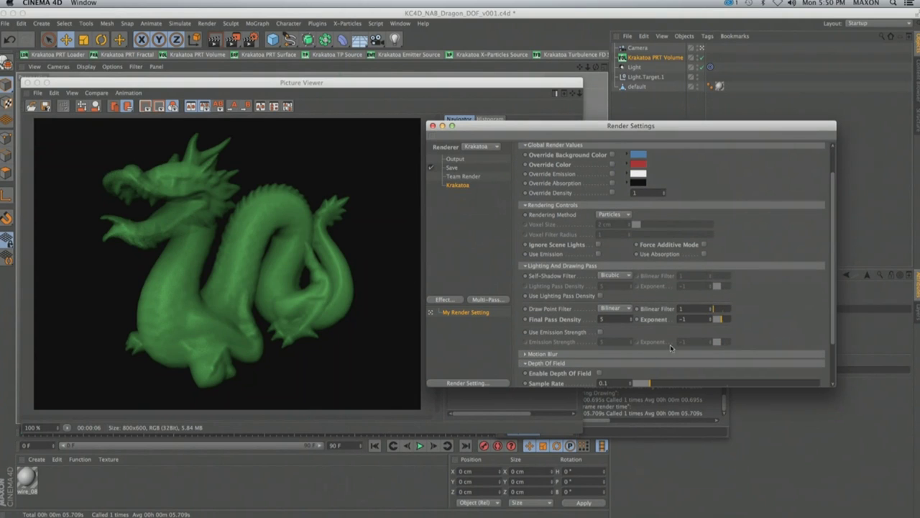
pyautogui.moveTo(835, 338); pyautogui.dragTo(838, 379)
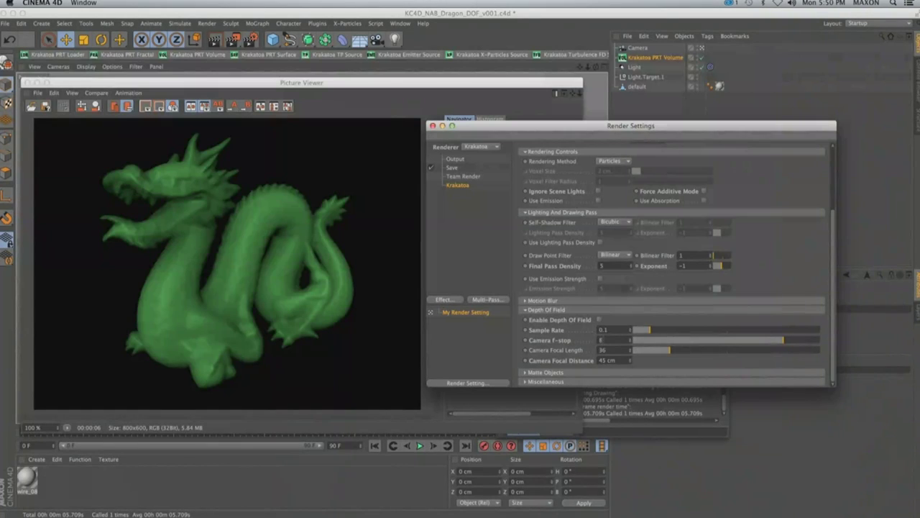
pyautogui.hotkey('shift', 'r')
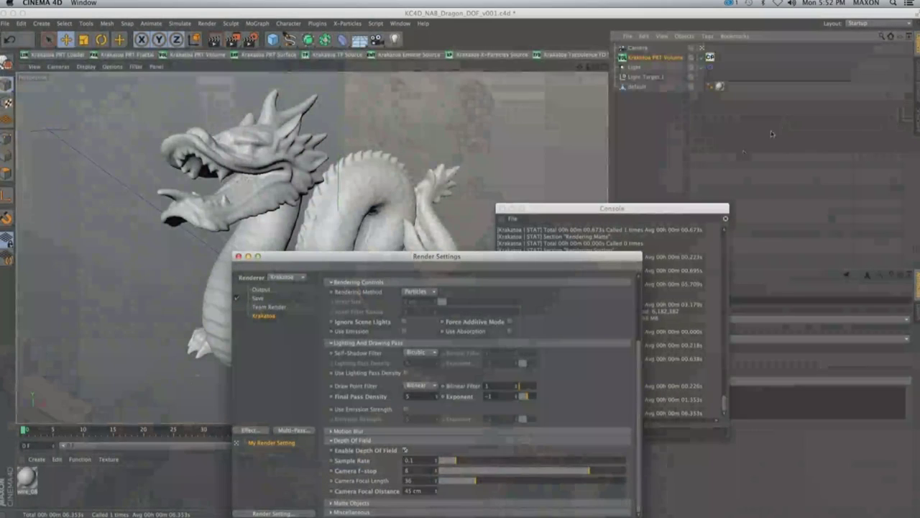
# Add a Krakatoa X-Particles Source, examine its X-Particles channel options and delete the object
pyautogui.moveTo(698, 212); pyautogui.dragTo(554, 299)
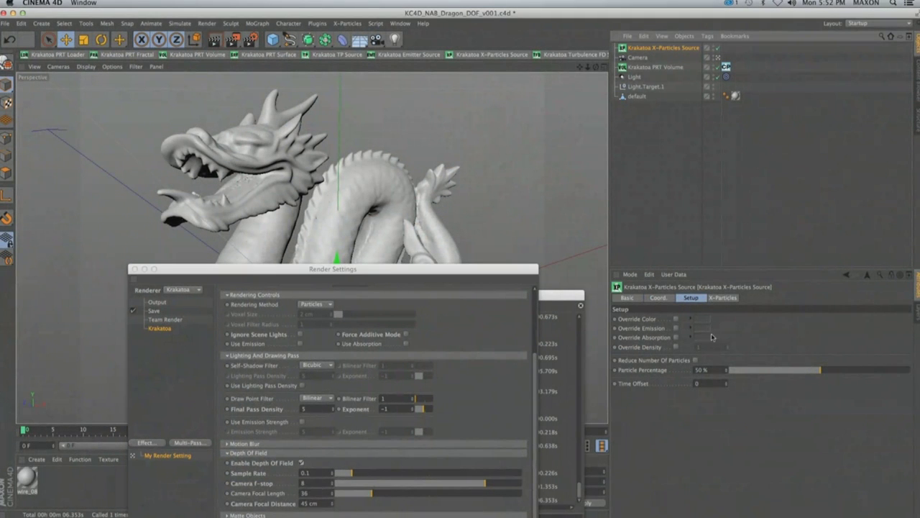
pyautogui.click(720, 298)
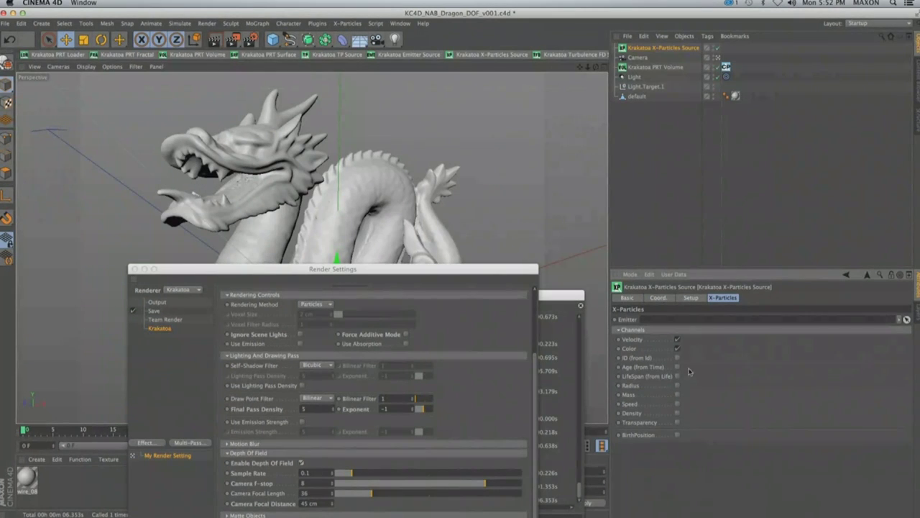
pyautogui.click(662, 47)
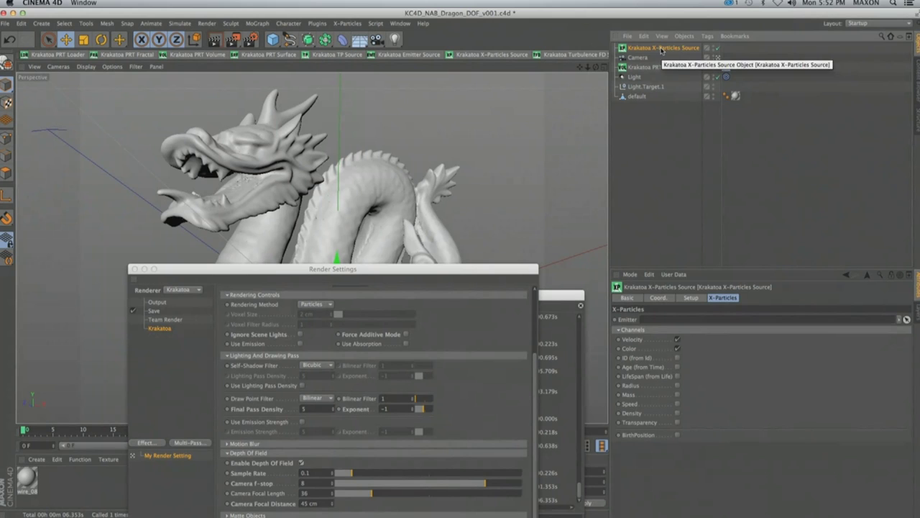
pyautogui.press('Delete')
# Hide the dragon mesh in the viewport, leaving the Krakatoa PRT Volume's particles shown
pyautogui.click(370, 180)
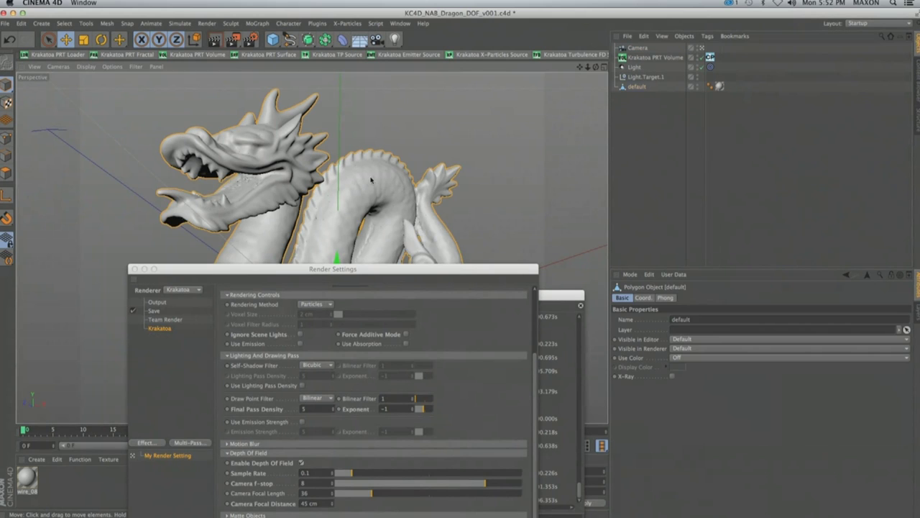
pyautogui.click(699, 87)
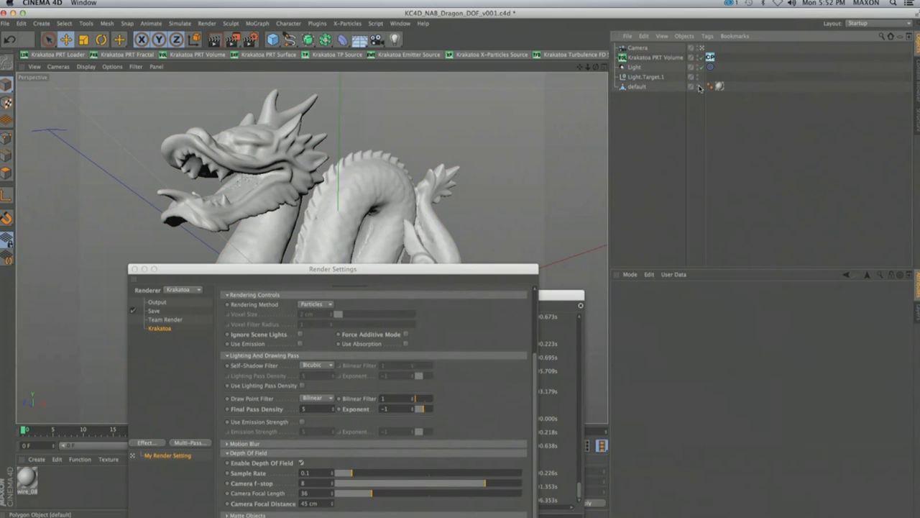
pyautogui.click(699, 88)
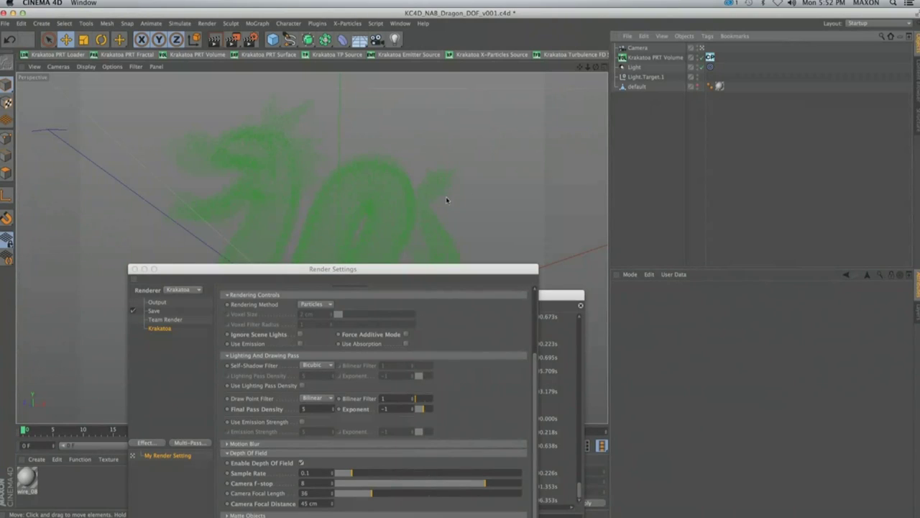
# Set the Krakatoa PRT Volume's Channel Copy tag to copy the Normal channel into the Color channel
pyautogui.click(397, 211)
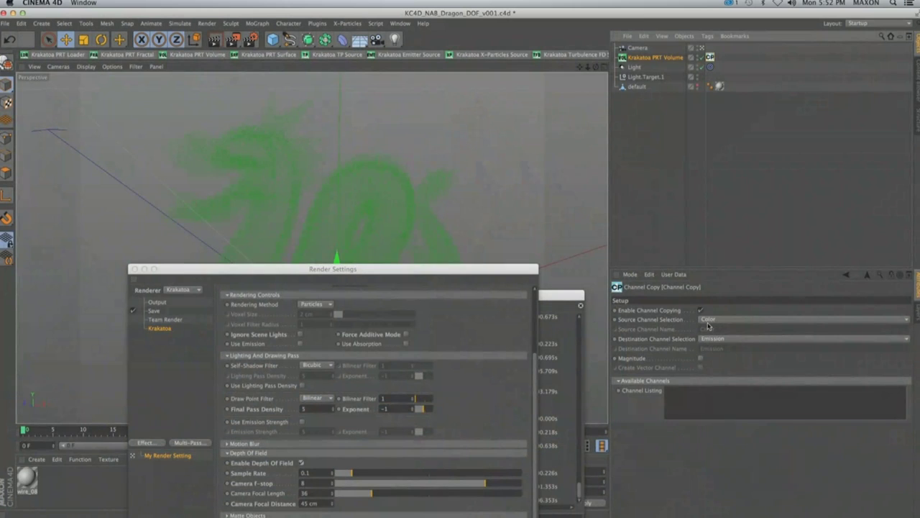
pyautogui.click(709, 320)
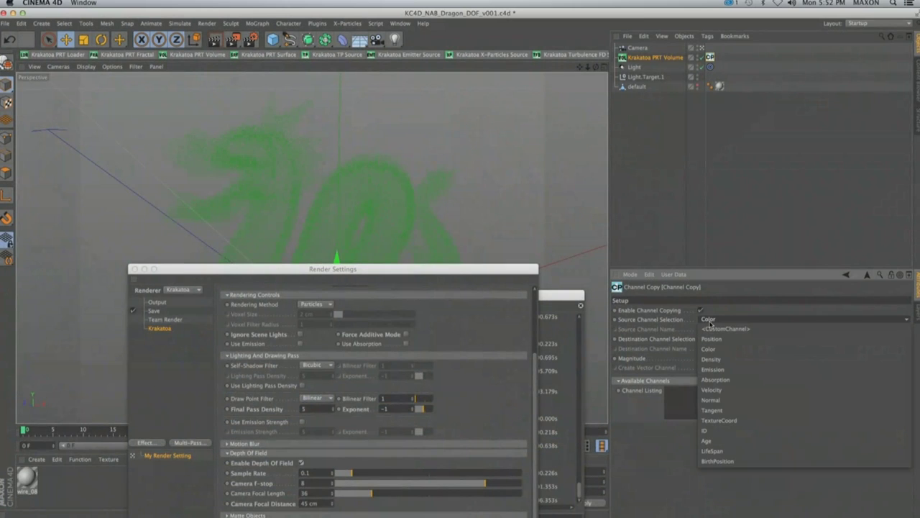
pyautogui.click(727, 400)
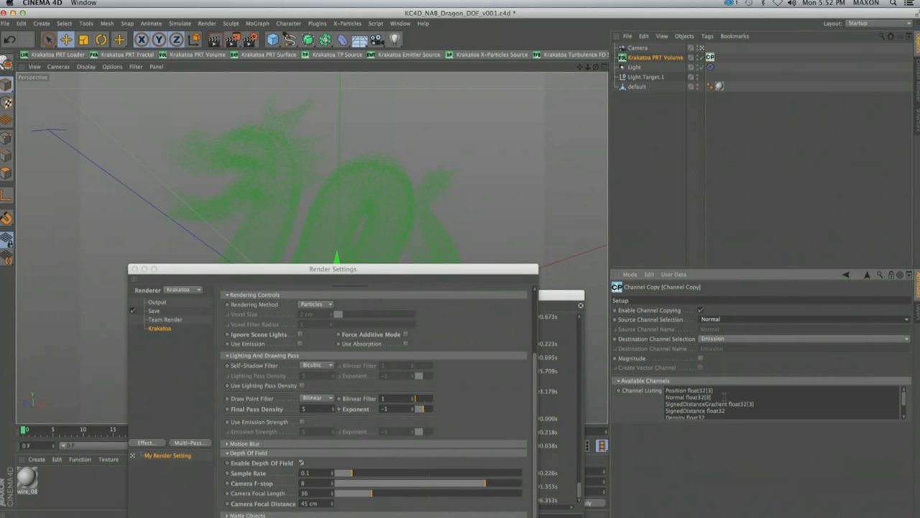
pyautogui.click(725, 341)
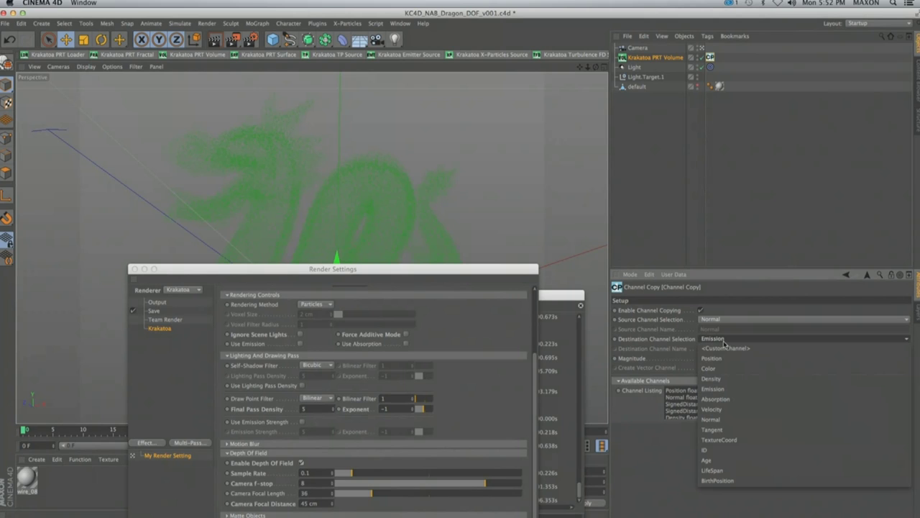
pyautogui.click(721, 369)
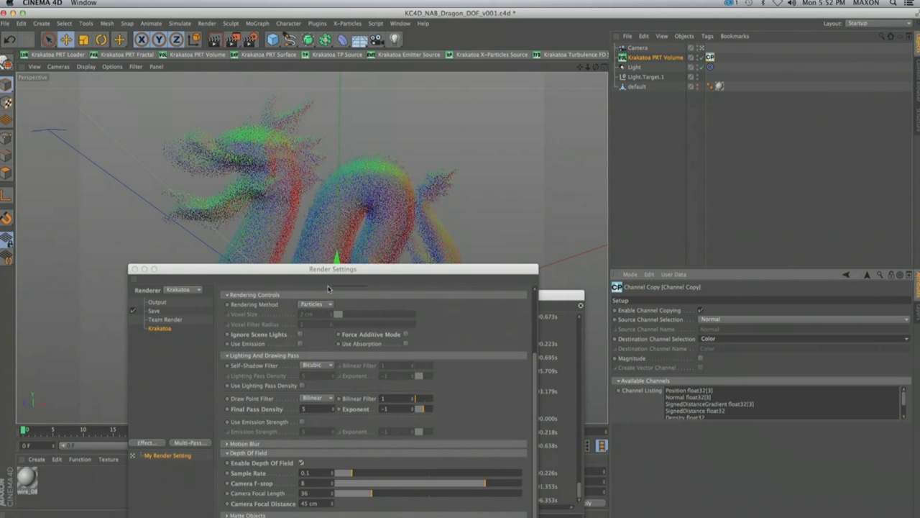
# Move the Render Settings window clear of the dragon and examine the Channel Copy tag's list of available channels
pyautogui.moveTo(386, 268); pyautogui.dragTo(491, 307)
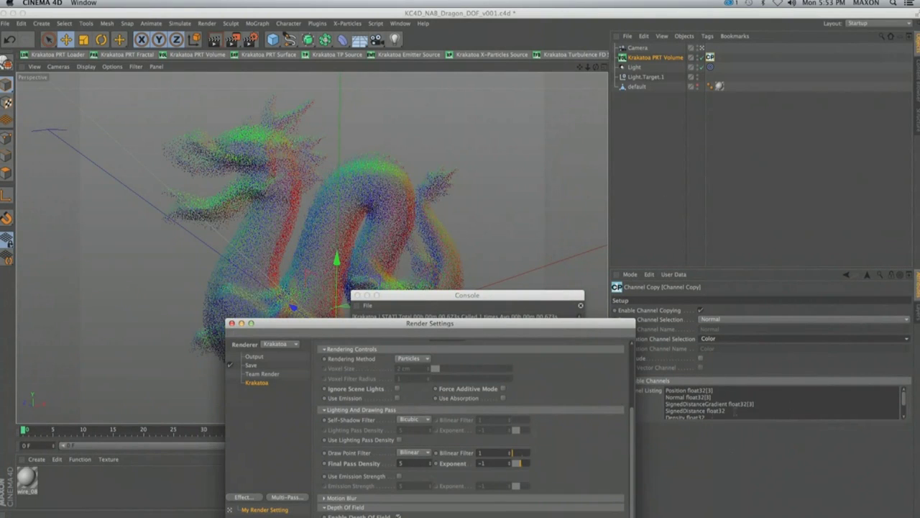
pyautogui.moveTo(904, 403); pyautogui.dragTo(906, 405)
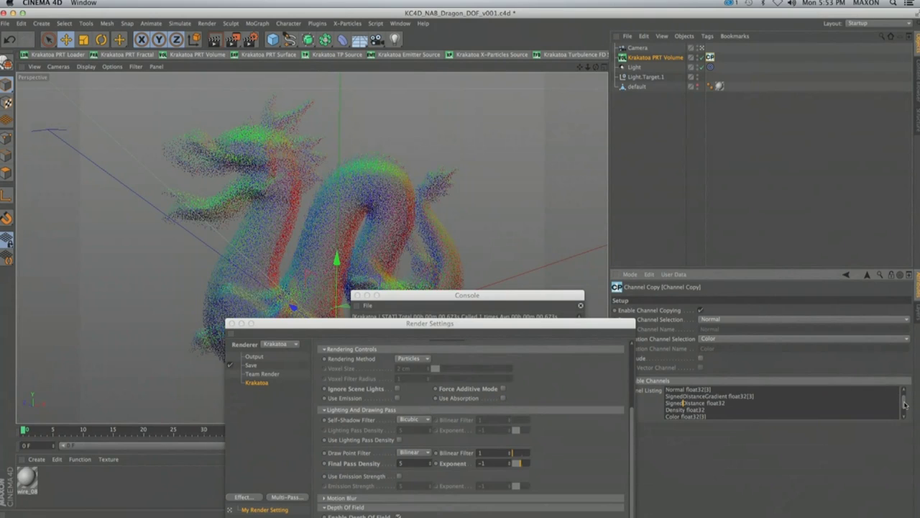
pyautogui.moveTo(904, 405); pyautogui.dragTo(904, 398)
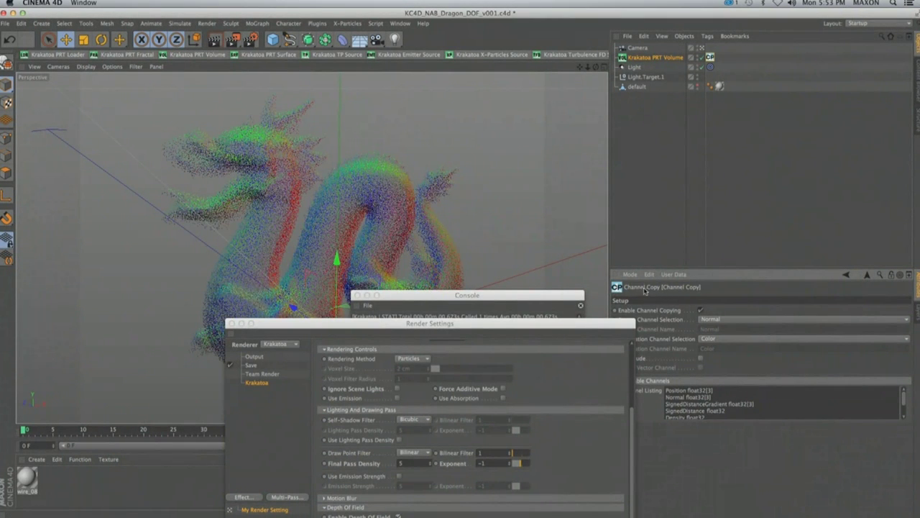
# Set the Krakatoa PRT Volume's spacing in the viewport to 0.15 cm
pyautogui.click(656, 57)
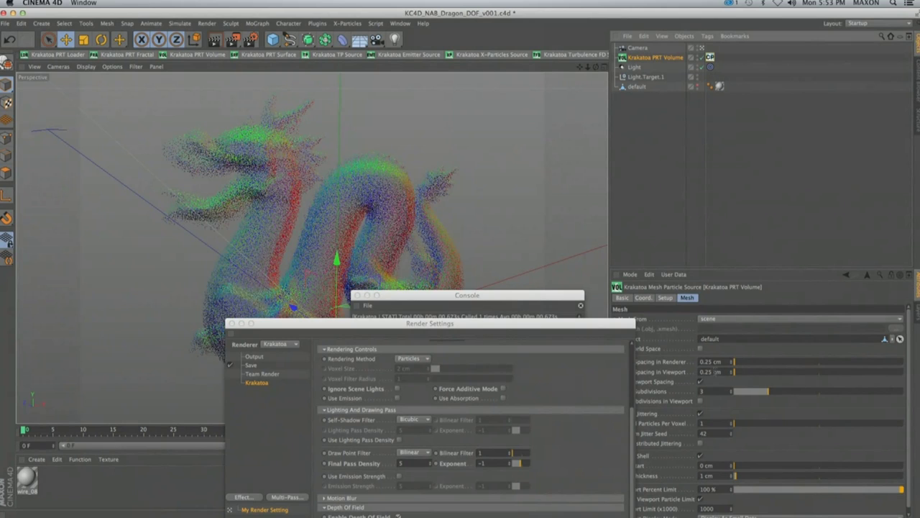
pyautogui.click(709, 371)
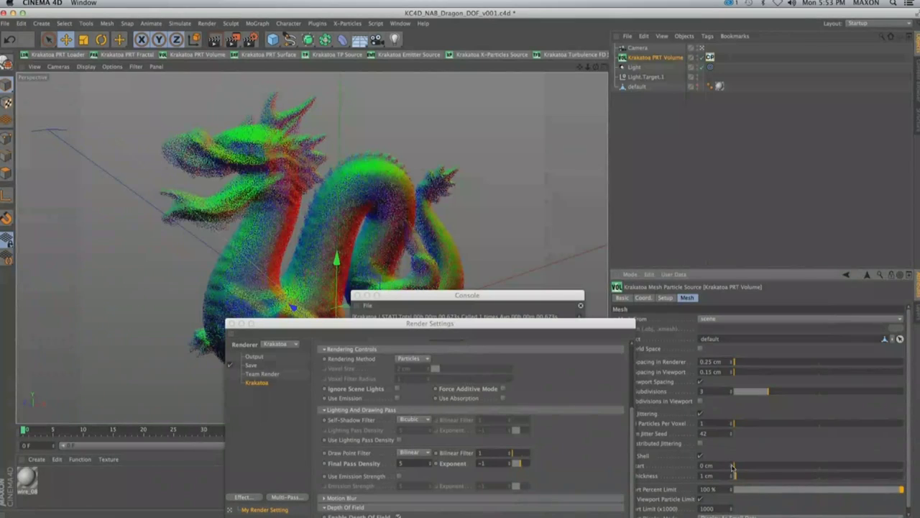
# Preview the volume's particles in Display Normals viewport mode and return the mode to Display As Small Dots
pyautogui.scroll(-1, 908, 393)
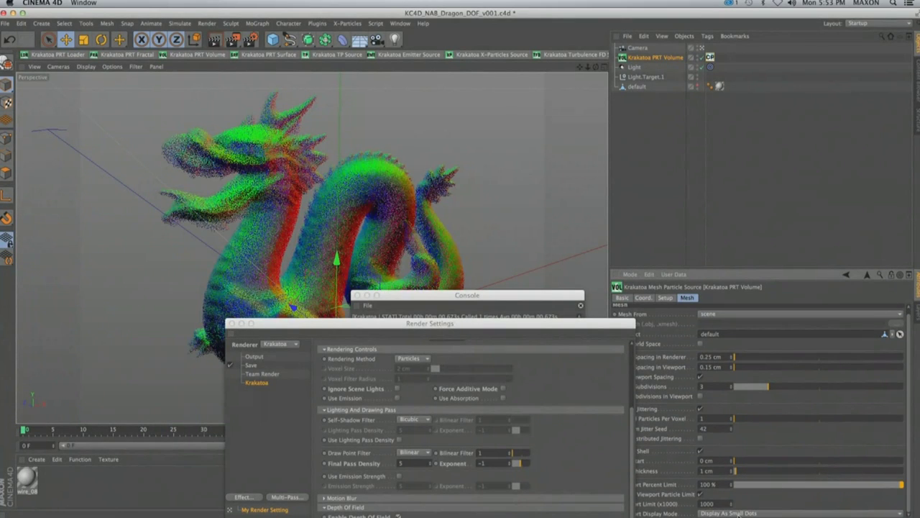
pyautogui.click(738, 515)
pyautogui.click(729, 507)
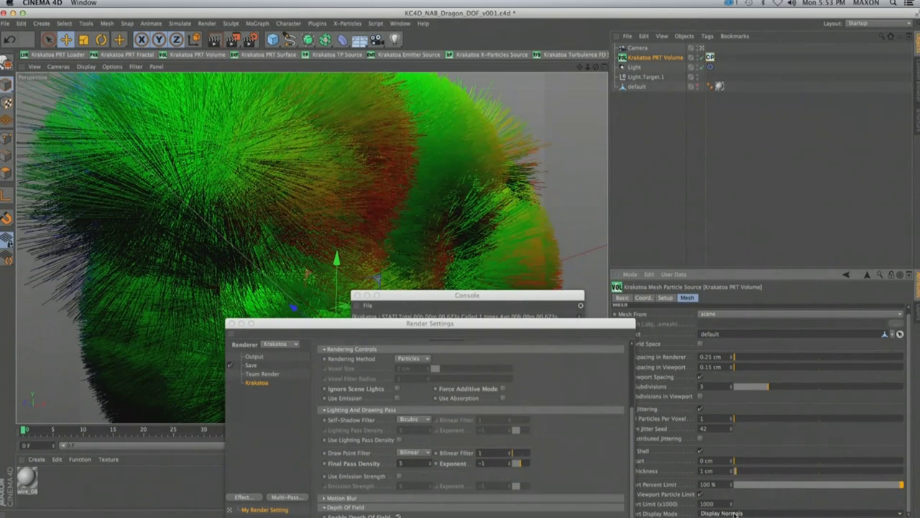
pyautogui.click(735, 513)
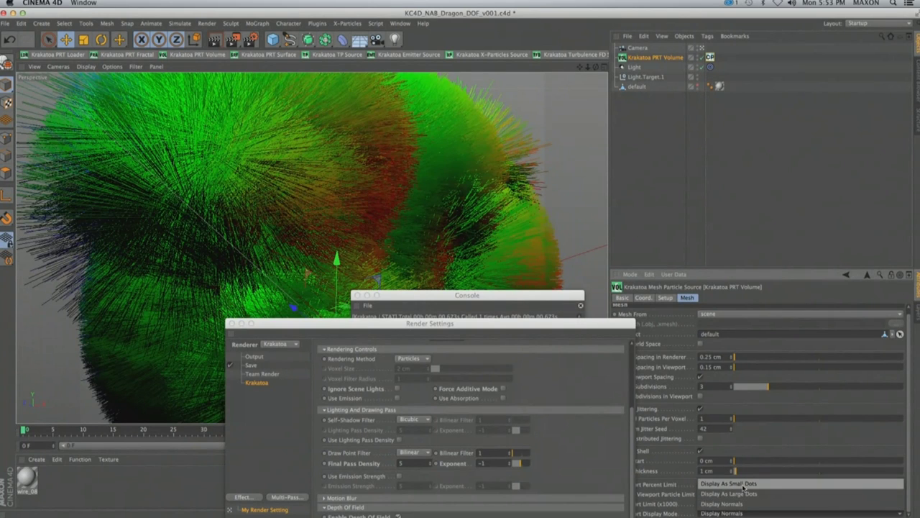
pyautogui.click(744, 487)
# Move the Render Settings window aside and render the normal-coloured dragon to the Picture Viewer
pyautogui.moveTo(407, 324); pyautogui.dragTo(568, 238)
pyautogui.click(233, 39)
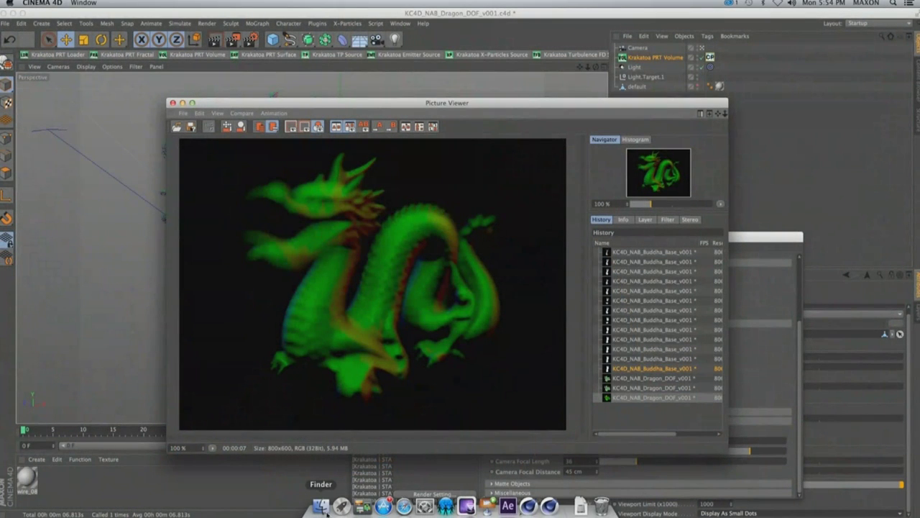
# Switch to Finder and look through the DAY 2 and USER EXAMPLES folders
pyautogui.press('super+Tab')
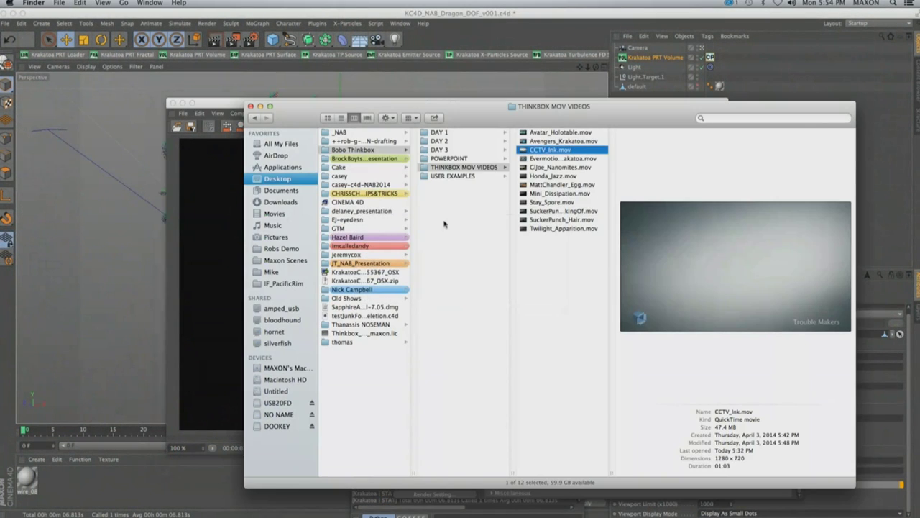
pyautogui.click(441, 142)
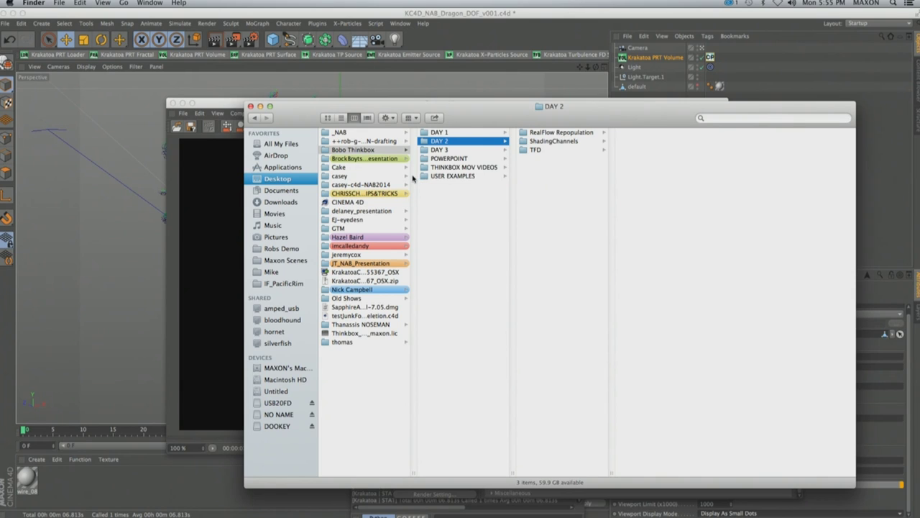
pyautogui.click(456, 176)
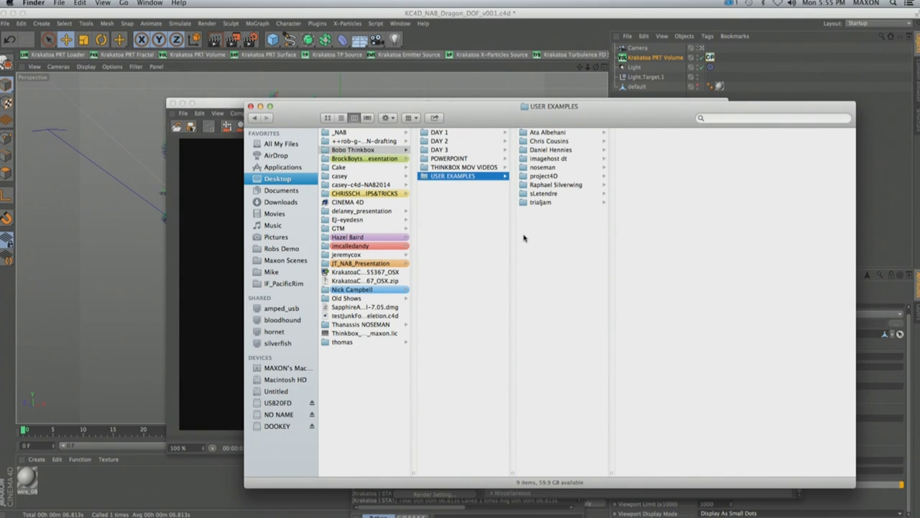
# Open Lawine_01_1.mp4 from the user examples in QuickTime Player, play it and quit the player
pyautogui.click(553, 186)
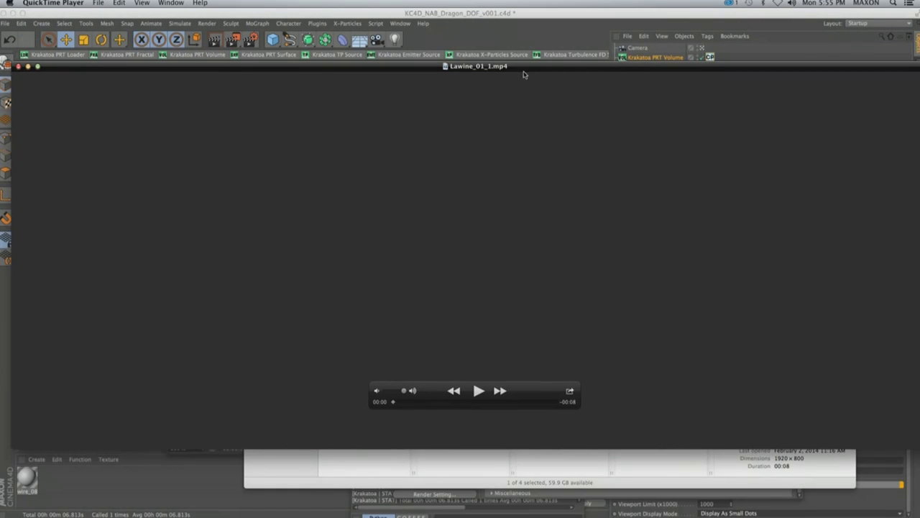
pyautogui.click(478, 390)
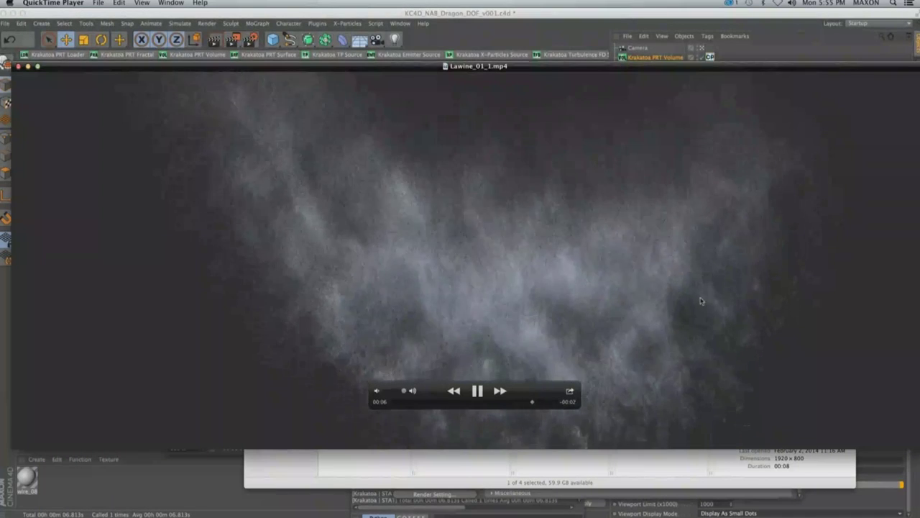
pyautogui.press('super+w')
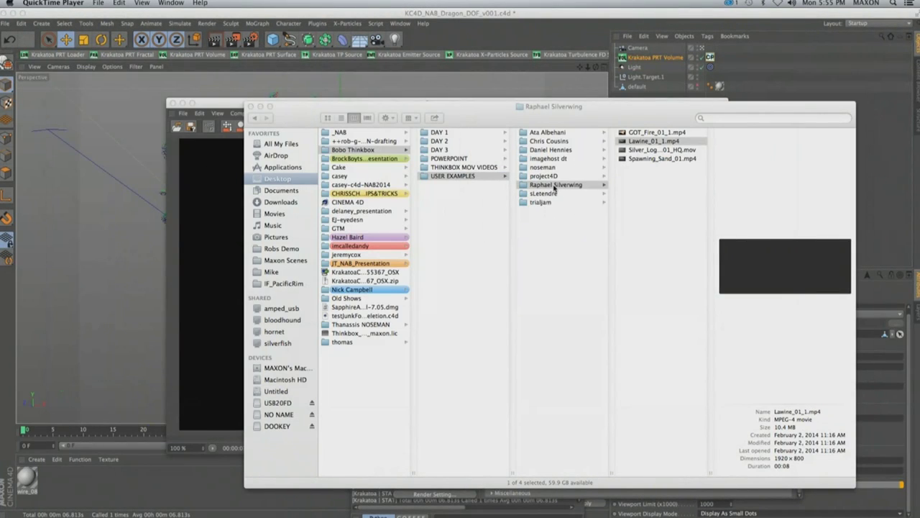
pyautogui.press('super+q')
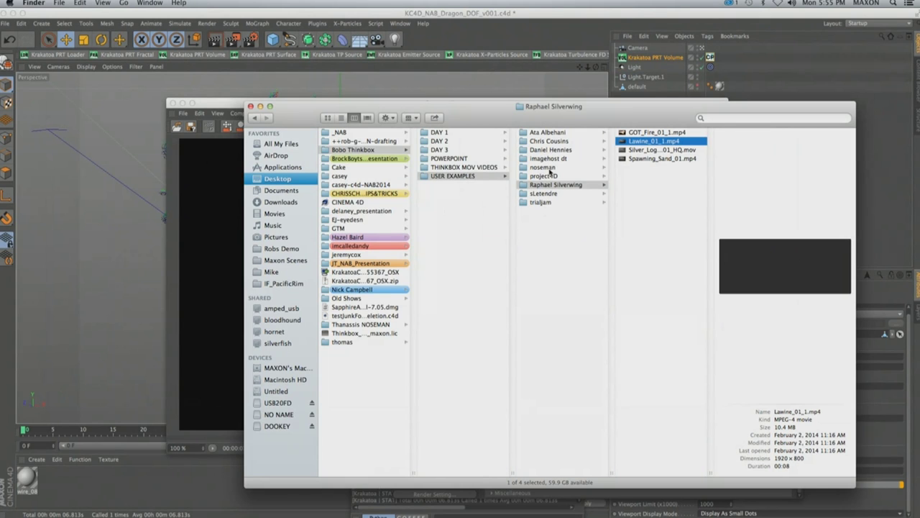
# Find Logo_Fade2.mov in the DAY 3 LogoReveal folder and play it in QuickTime Player
pyautogui.click(550, 150)
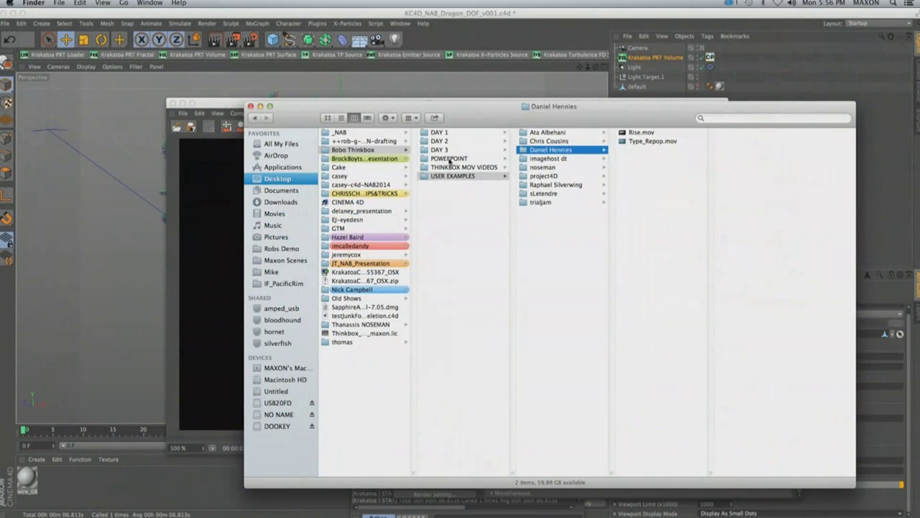
pyautogui.click(440, 150)
pyautogui.click(544, 141)
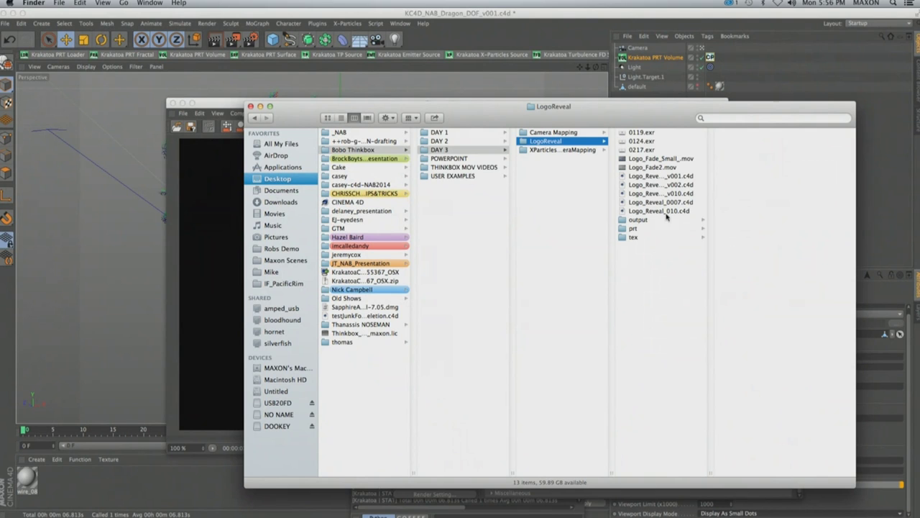
pyautogui.click(668, 168)
pyautogui.doubleClick(668, 168)
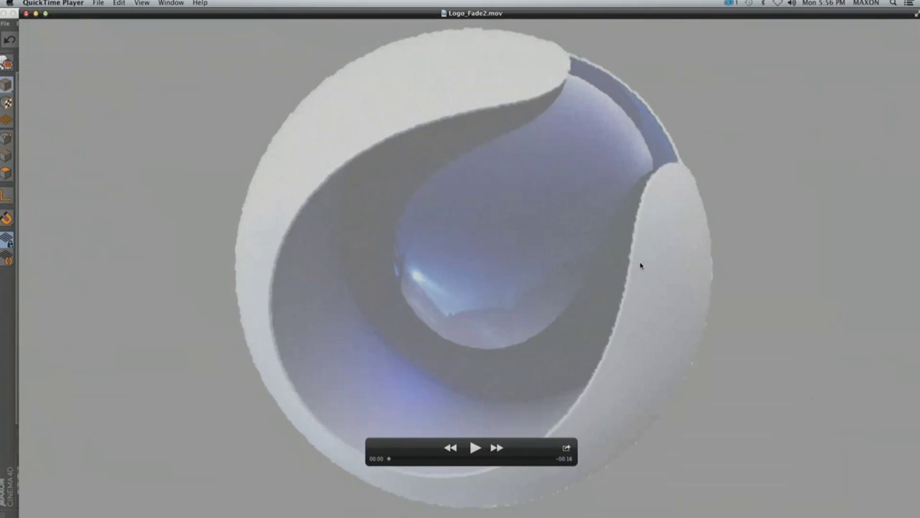
pyautogui.click(475, 447)
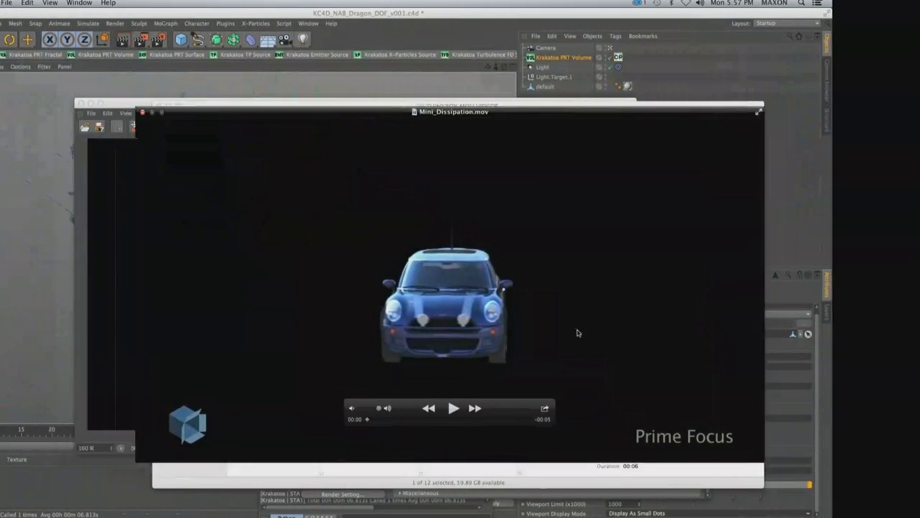
# Watch Mini_Dissipation.mov in full screen, leave full screen and quit QuickTime Player
pyautogui.doubleClick(577, 333)
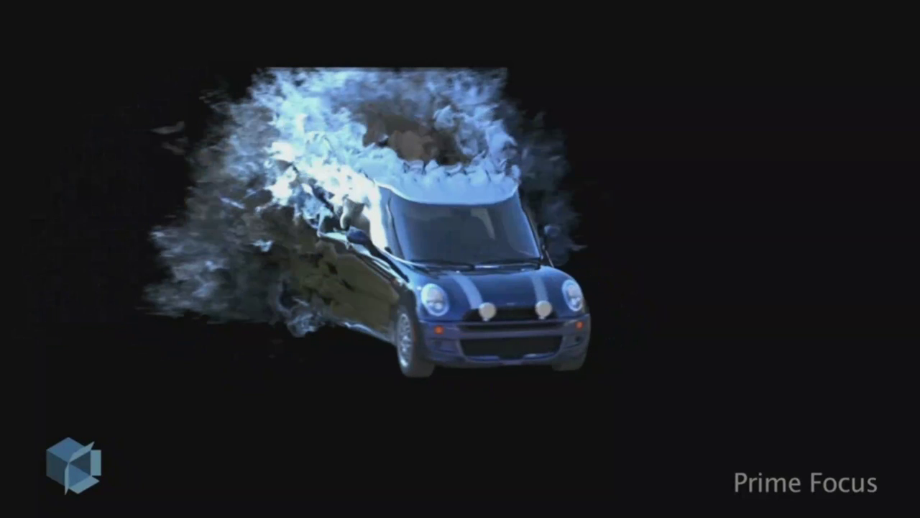
pyautogui.moveTo(384, 269)
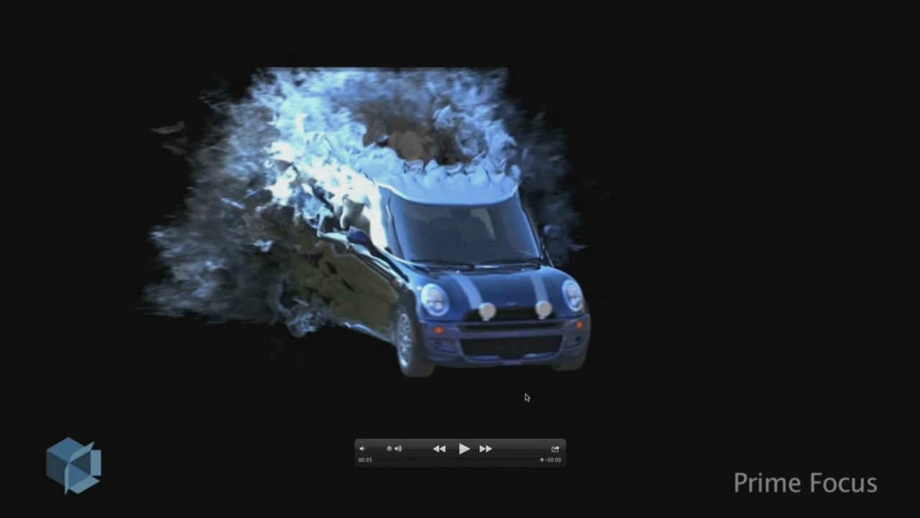
pyautogui.press('Escape')
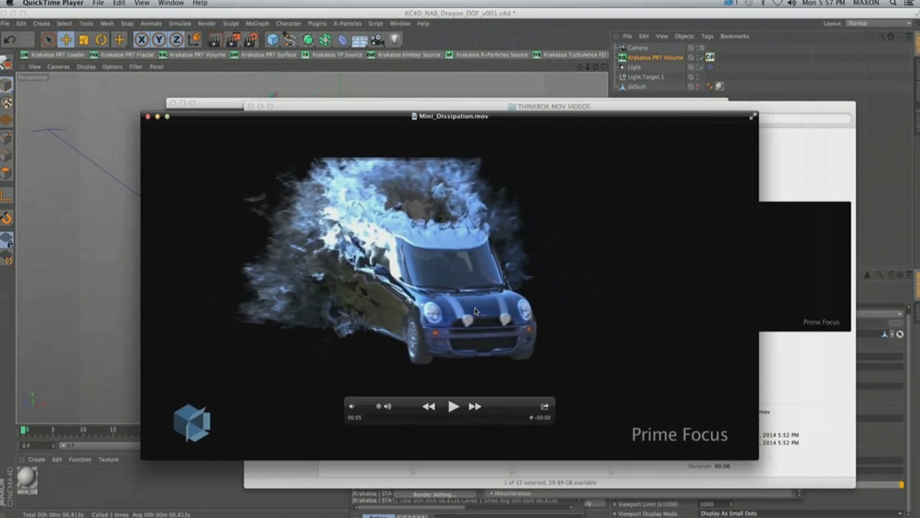
pyautogui.press('super+q')
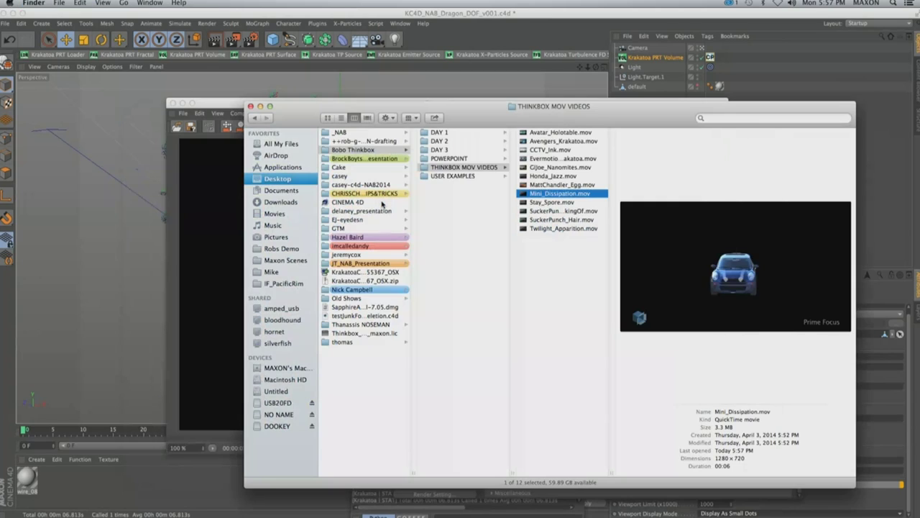